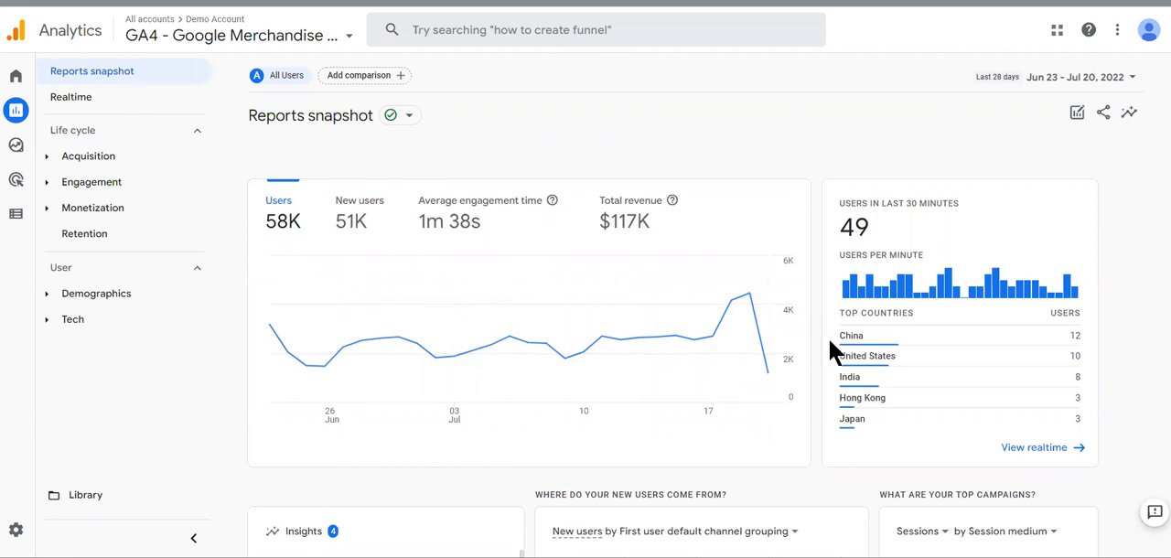
{"action": "scroll", "coordinate": [828, 353], "scroll_direction": "down", "scroll_amount": 3}
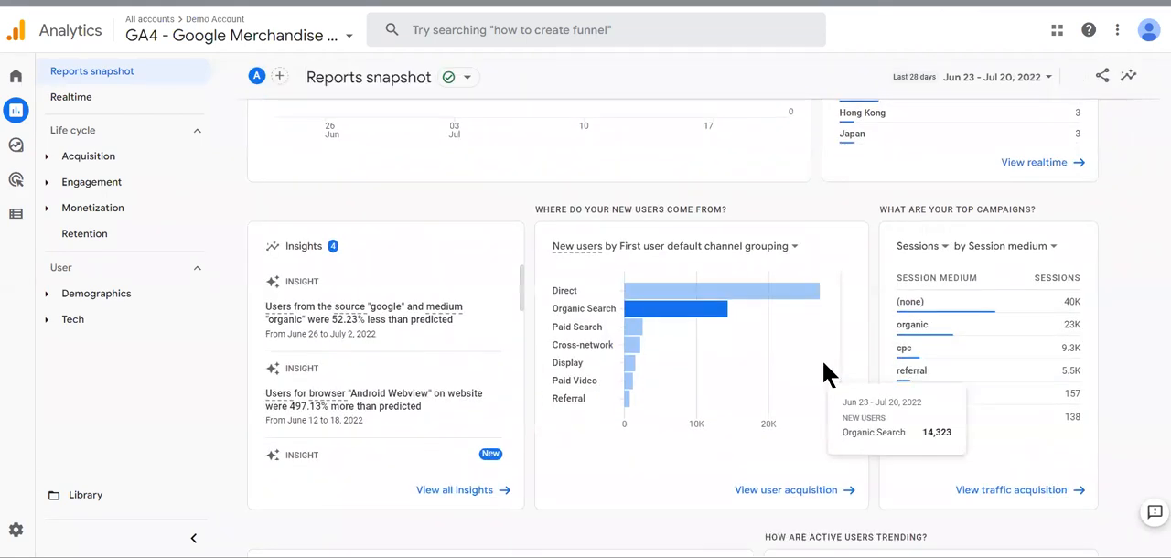
{"action": "scroll", "coordinate": [823, 371], "scroll_direction": "up", "scroll_amount": 2}
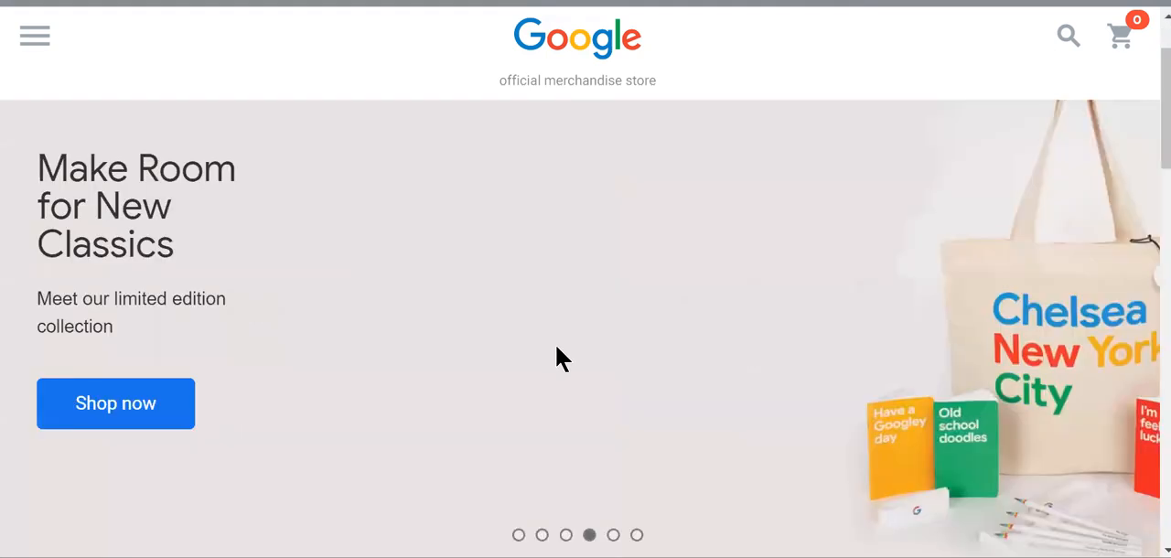
{"action": "scroll", "coordinate": [557, 346], "scroll_direction": "down", "scroll_amount": 2}
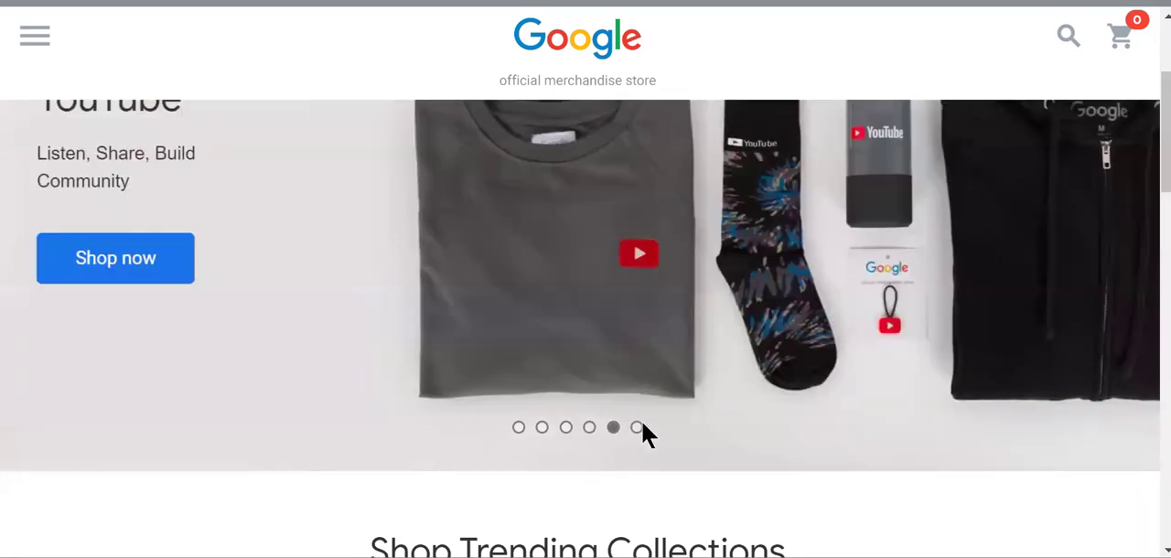
Step: Show the New Wheels banner slide and enter the Google Bike collection
{"action": "left_click", "coordinate": [638, 427]}
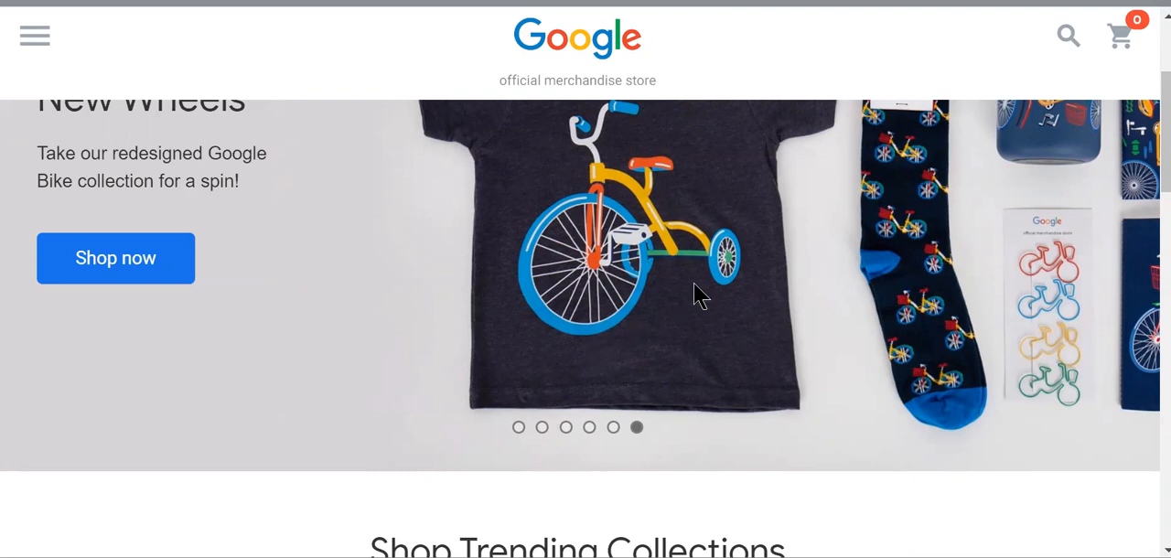
{"action": "scroll", "coordinate": [715, 341], "scroll_direction": "up", "scroll_amount": 1}
{"action": "scroll", "coordinate": [715, 330], "scroll_direction": "up", "scroll_amount": 2}
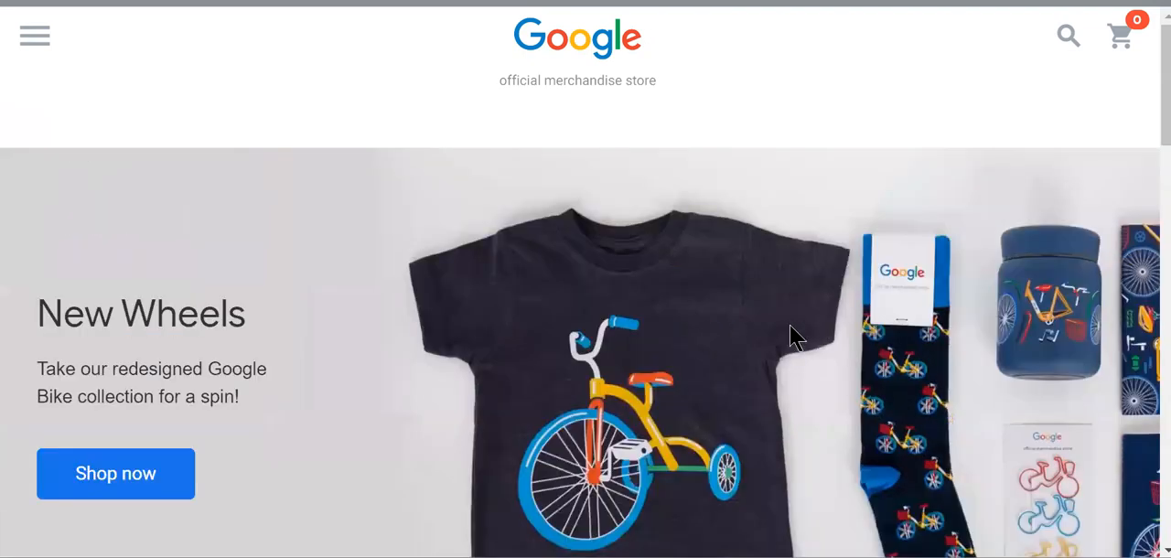
{"action": "scroll", "coordinate": [909, 370], "scroll_direction": "down", "scroll_amount": 1}
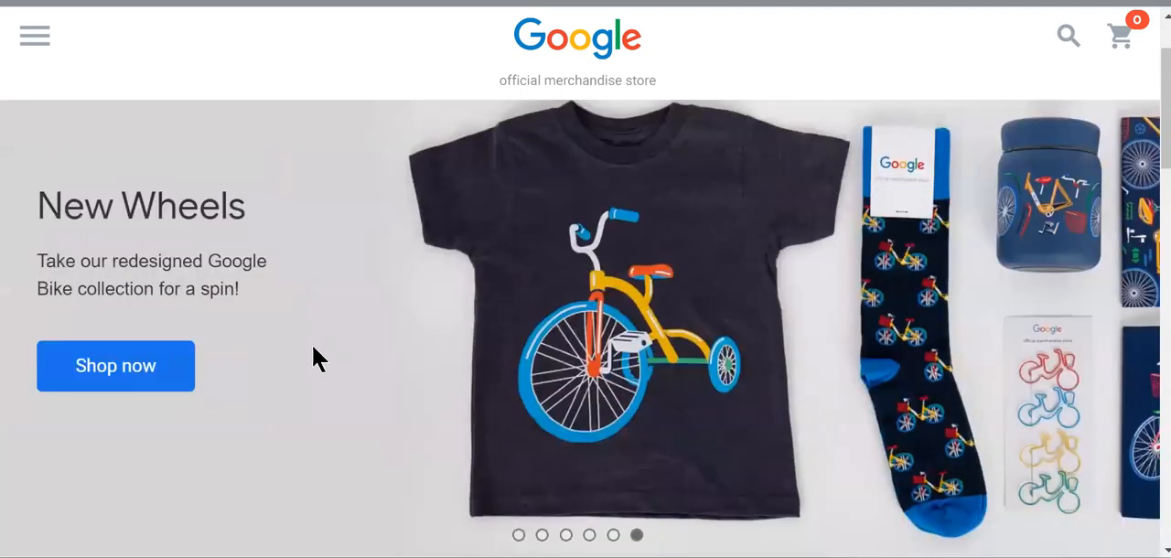
{"action": "left_click", "coordinate": [152, 372]}
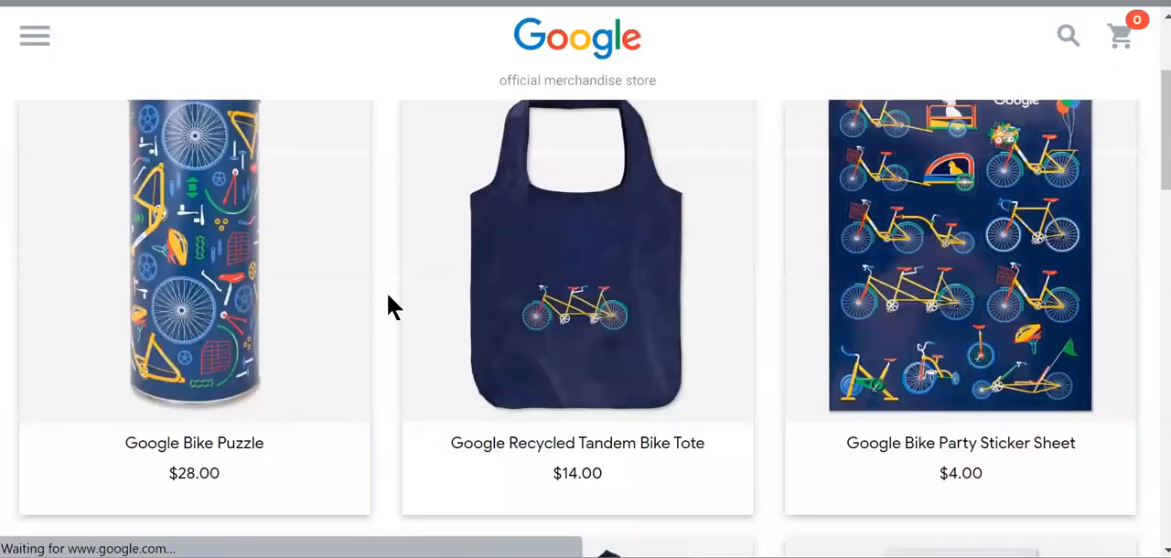
{"action": "scroll", "coordinate": [388, 305], "scroll_direction": "down", "scroll_amount": 1}
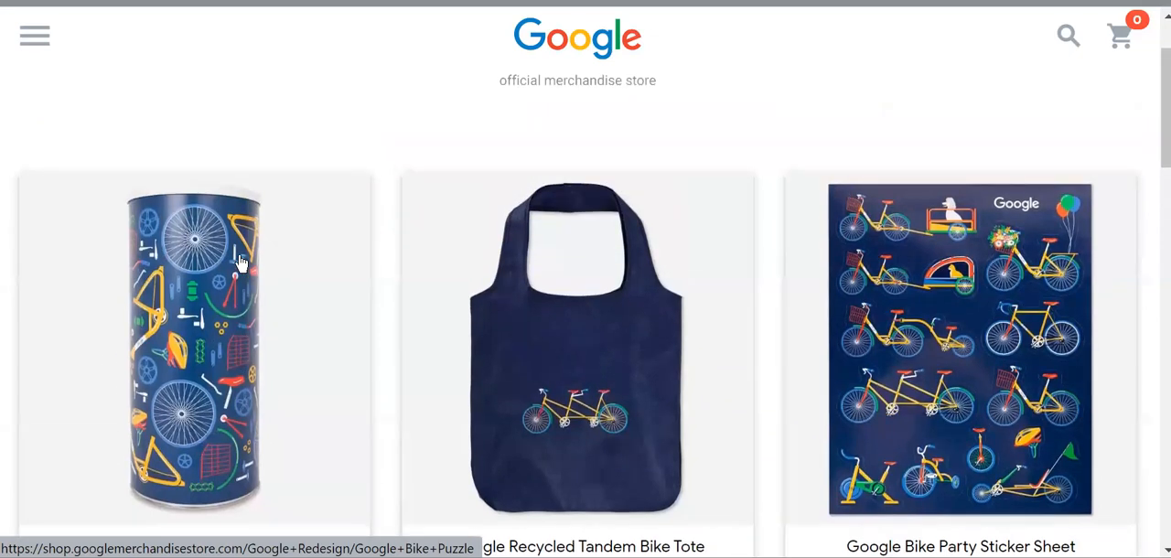
{"action": "scroll", "coordinate": [241, 262], "scroll_direction": "down", "scroll_amount": 2}
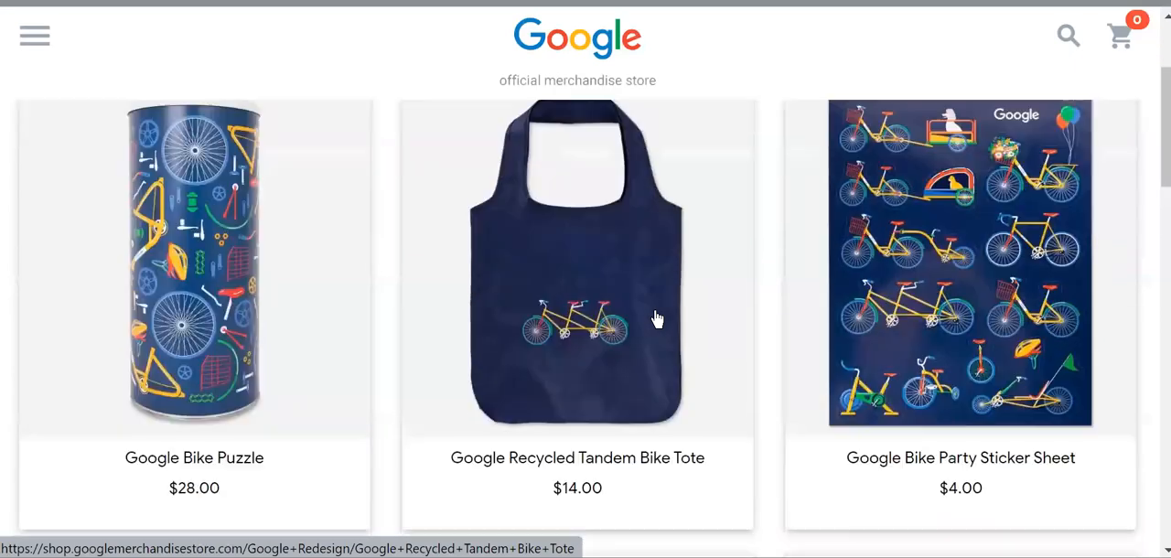
{"action": "scroll", "coordinate": [656, 319], "scroll_direction": "down", "scroll_amount": 3}
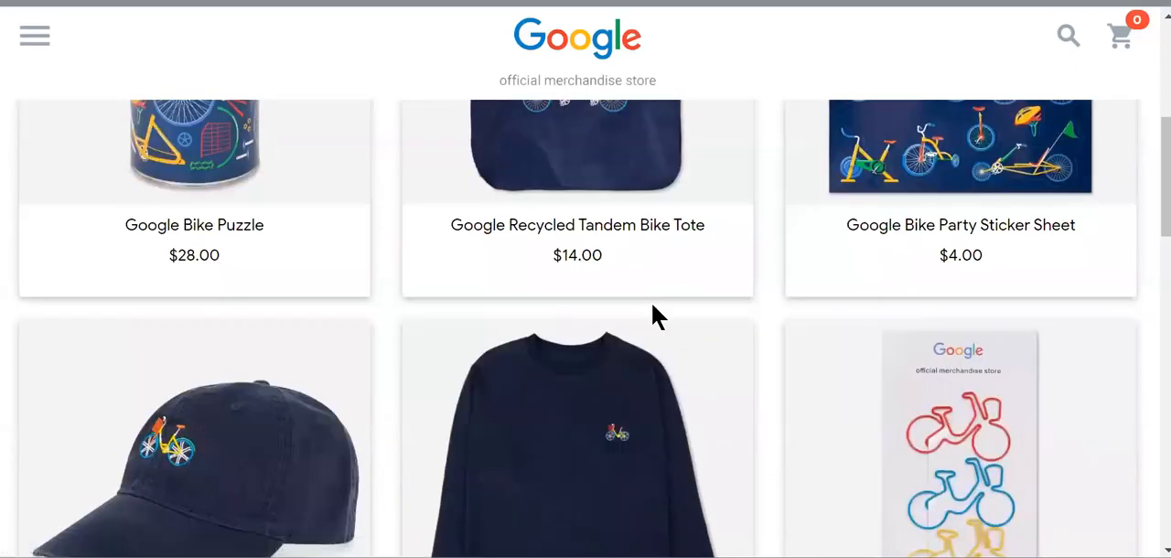
{"action": "scroll", "coordinate": [652, 307], "scroll_direction": "down", "scroll_amount": 3}
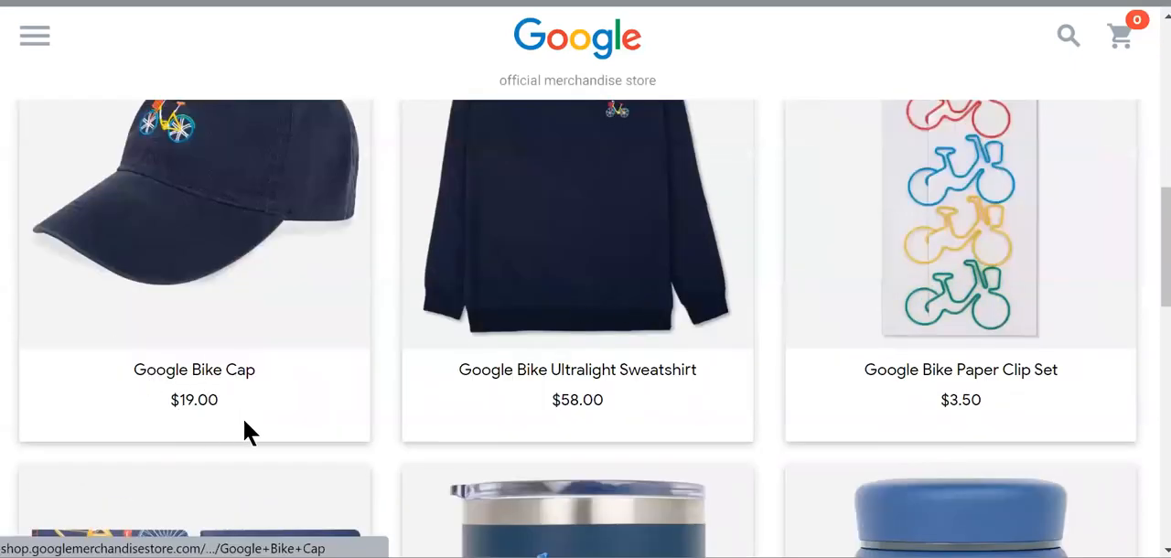
{"action": "scroll", "coordinate": [724, 386], "scroll_direction": "down", "scroll_amount": 3}
{"action": "scroll", "coordinate": [659, 376], "scroll_direction": "down", "scroll_amount": 3}
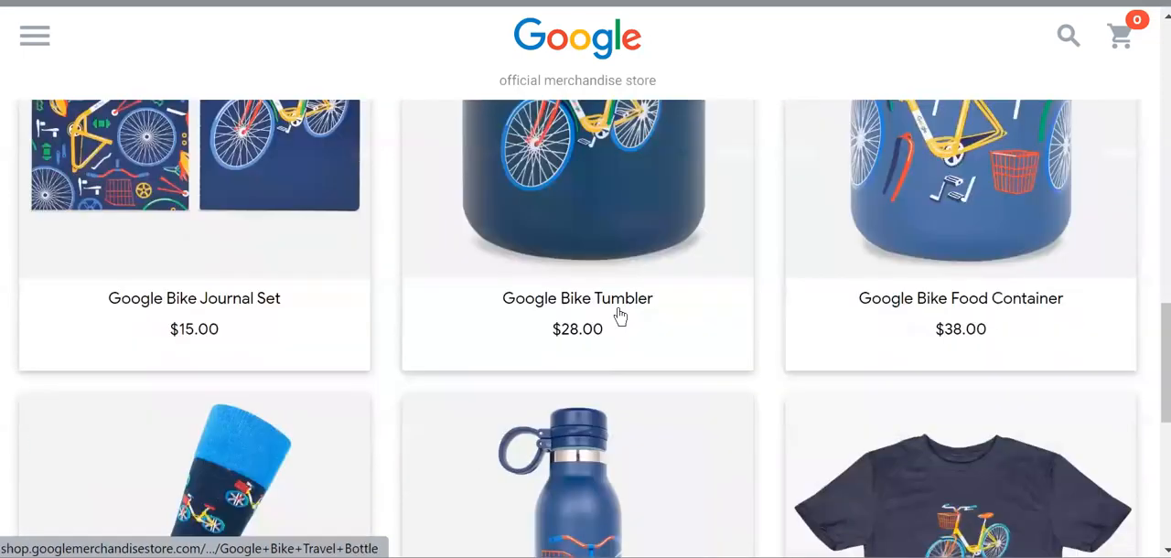
Step: Add one Google Bike Tumbler to the cart for a $28.00 total
{"action": "left_click", "coordinate": [647, 306]}
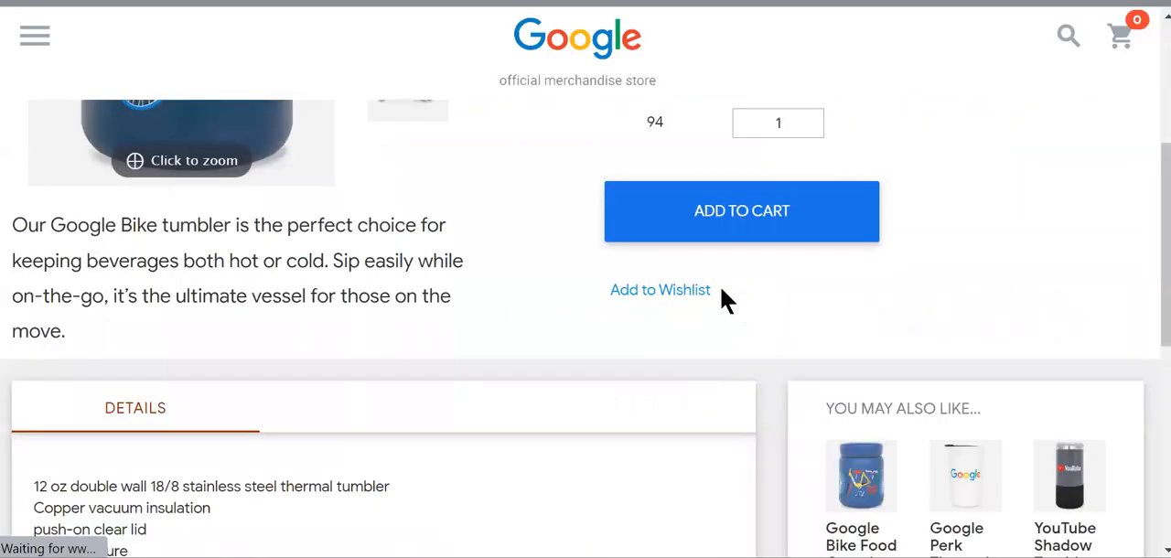
{"action": "left_click", "coordinate": [750, 232]}
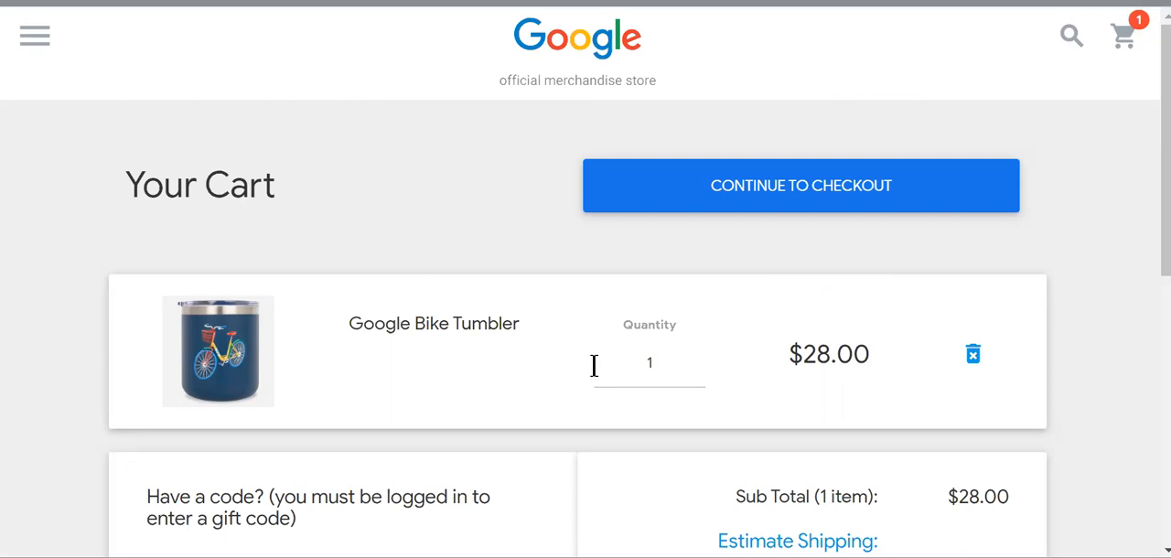
{"action": "scroll", "coordinate": [767, 391], "scroll_direction": "down", "scroll_amount": 3}
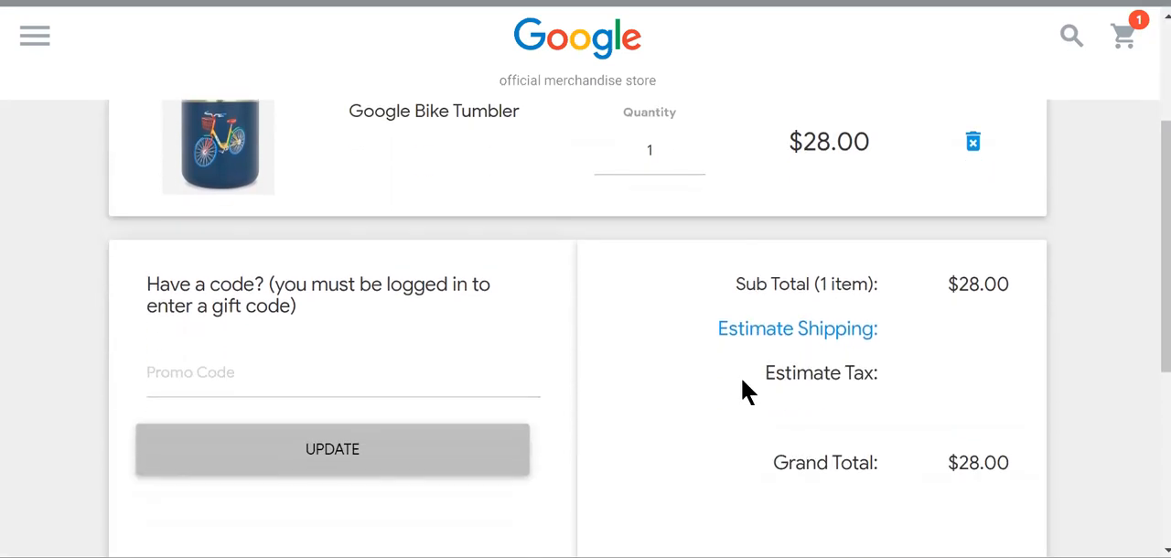
{"action": "scroll", "coordinate": [737, 391], "scroll_direction": "up", "scroll_amount": 3}
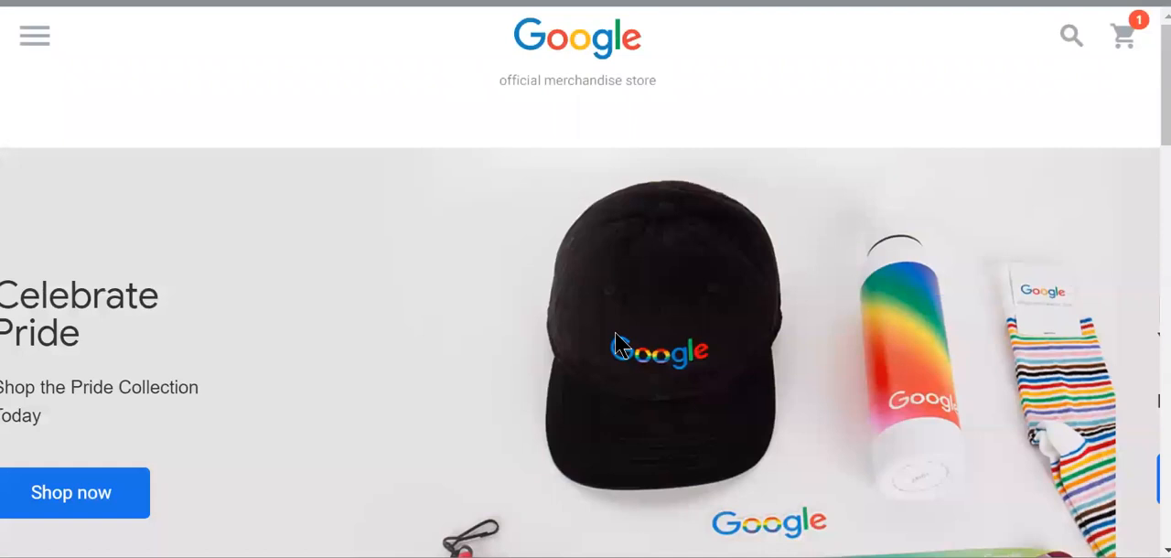
{"action": "scroll", "coordinate": [512, 311], "scroll_direction": "down", "scroll_amount": 2}
{"action": "scroll", "coordinate": [403, 279], "scroll_direction": "up", "scroll_amount": 1}
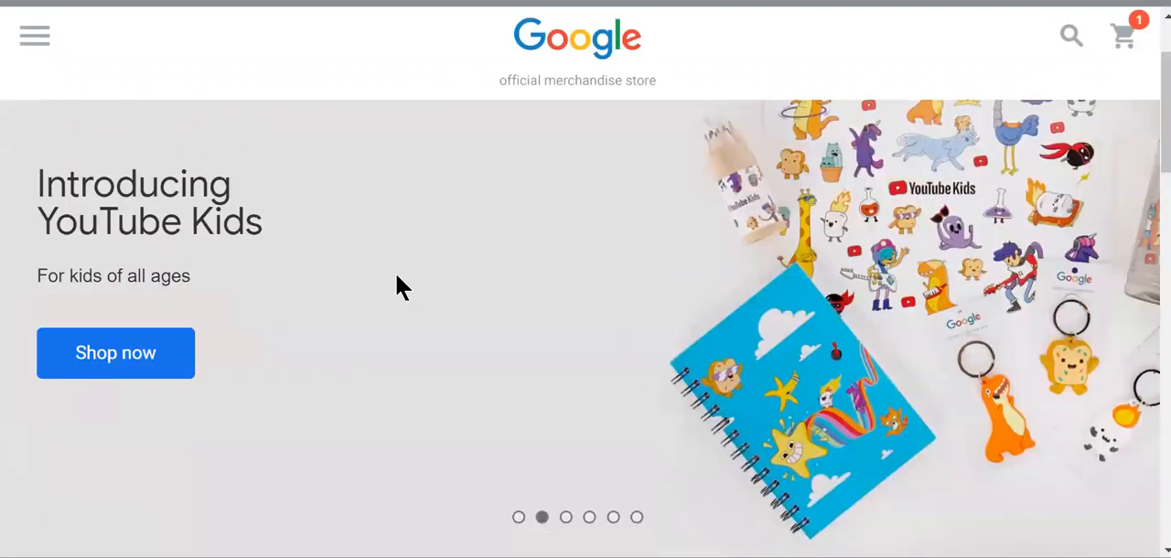
Step: Enter the YouTube Kids collection from the home-page slide
{"action": "left_click", "coordinate": [113, 391]}
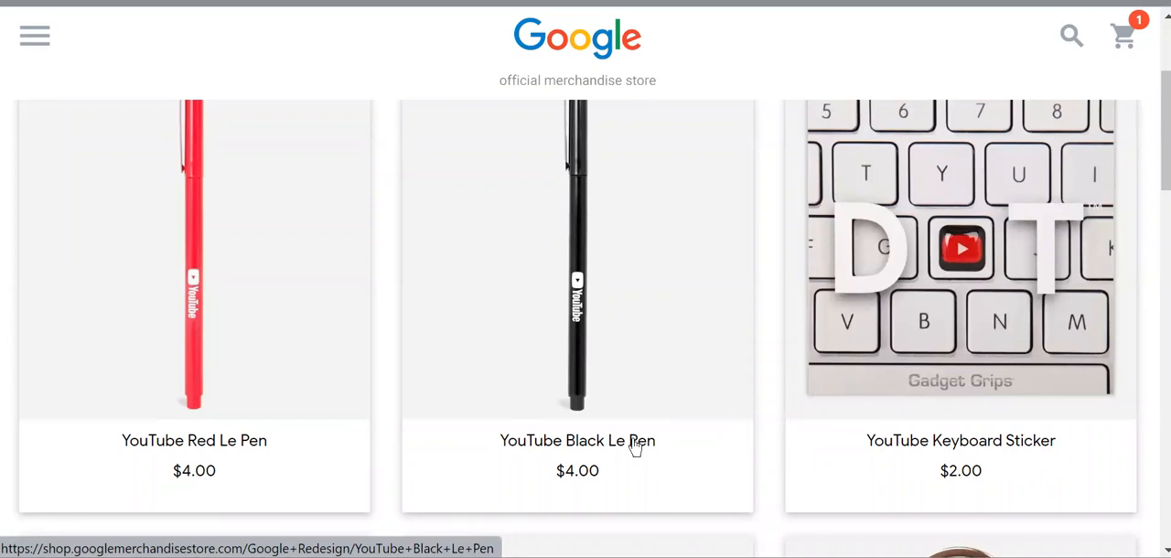
{"action": "scroll", "coordinate": [636, 447], "scroll_direction": "down", "scroll_amount": 2}
{"action": "scroll", "coordinate": [611, 437], "scroll_direction": "down", "scroll_amount": 2}
{"action": "scroll", "coordinate": [611, 436], "scroll_direction": "down", "scroll_amount": 3}
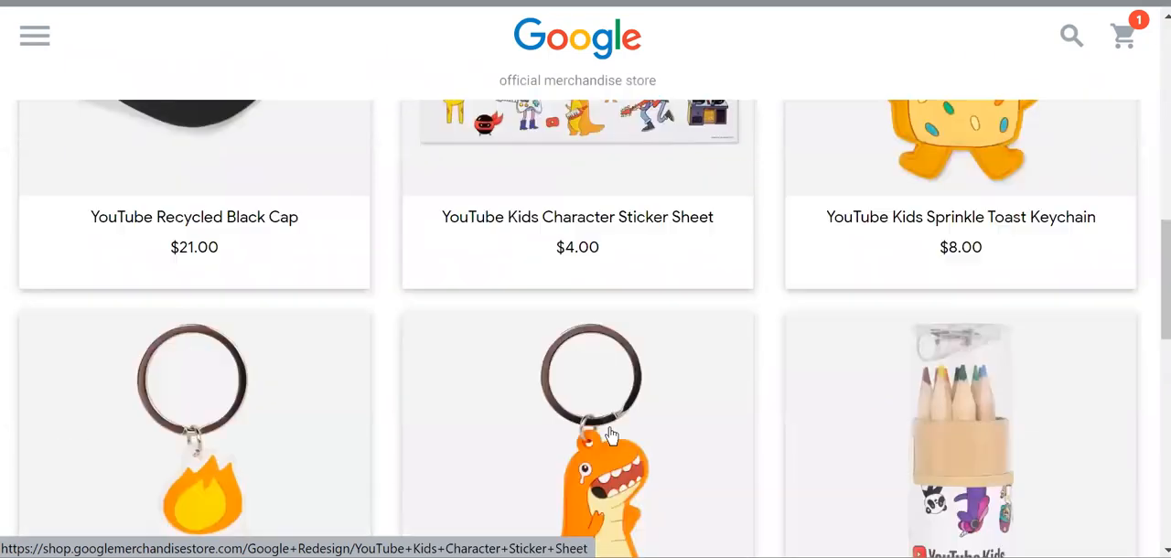
{"action": "scroll", "coordinate": [611, 437], "scroll_direction": "down", "scroll_amount": 2}
{"action": "scroll", "coordinate": [609, 436], "scroll_direction": "down", "scroll_amount": 2}
{"action": "scroll", "coordinate": [604, 434], "scroll_direction": "down", "scroll_amount": 3}
{"action": "scroll", "coordinate": [602, 433], "scroll_direction": "down", "scroll_amount": 1}
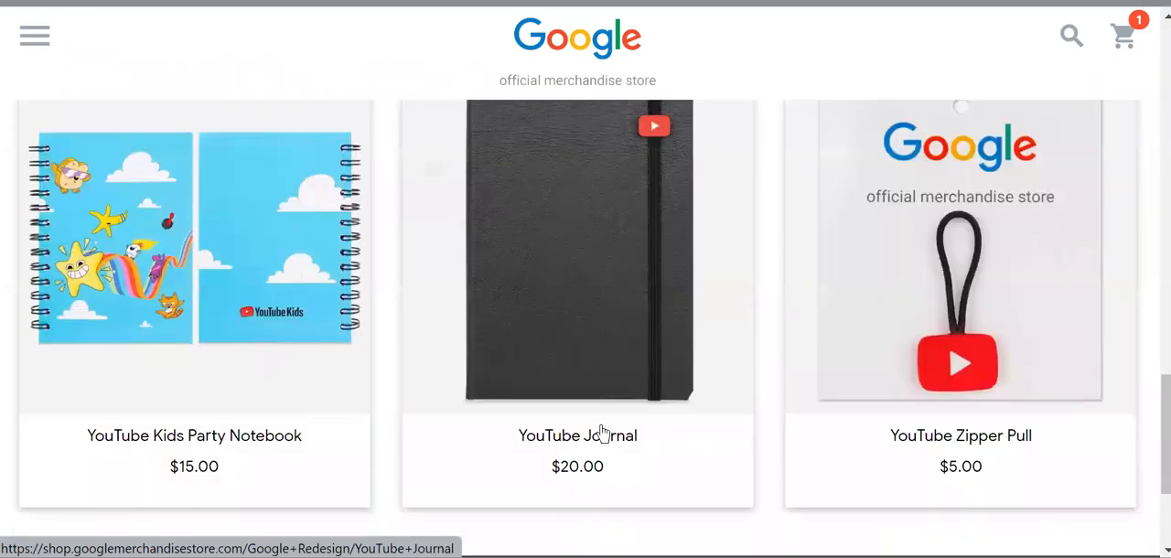
{"action": "scroll", "coordinate": [602, 433], "scroll_direction": "up", "scroll_amount": 1}
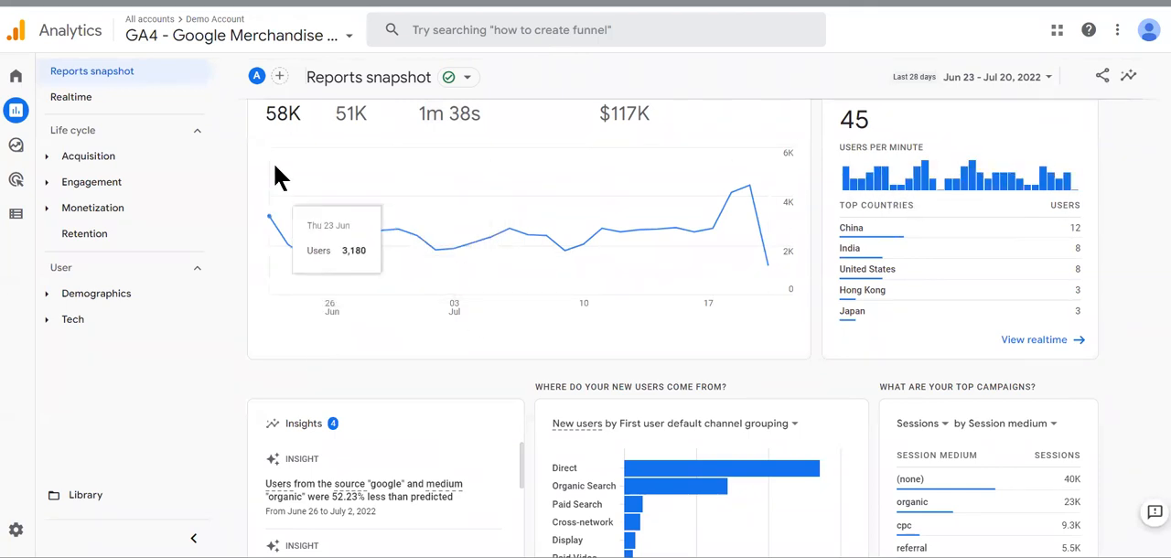
{"action": "left_click", "coordinate": [196, 46]}
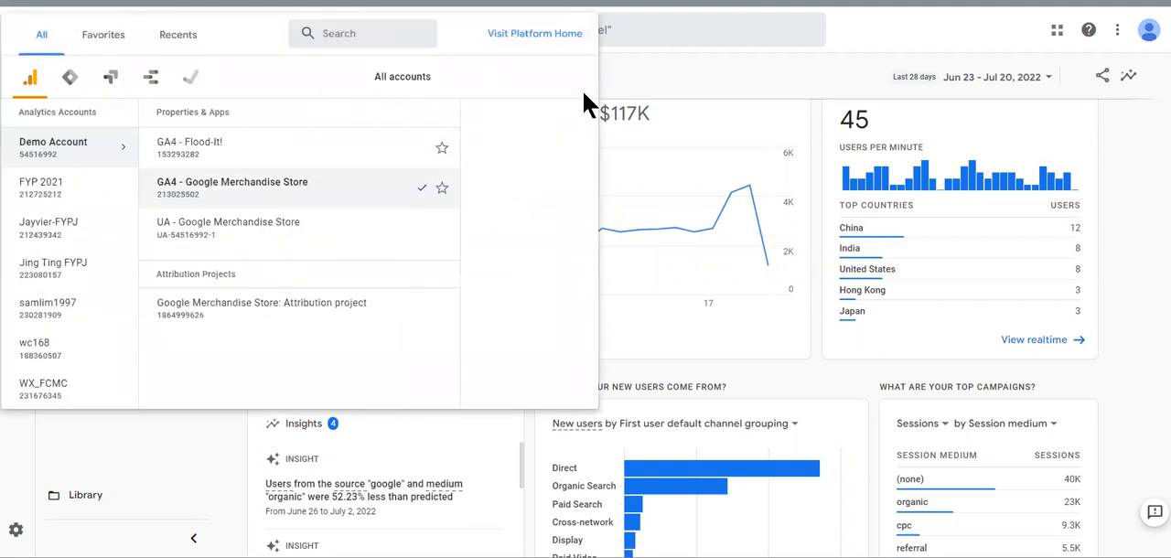
{"action": "left_click", "coordinate": [696, 75]}
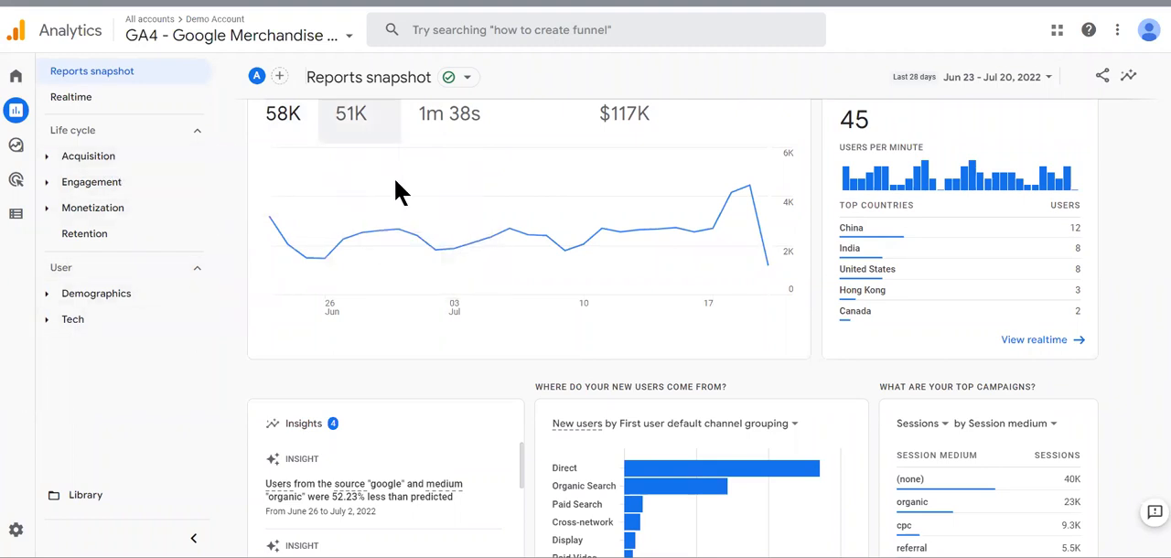
{"action": "scroll", "coordinate": [403, 201], "scroll_direction": "up", "scroll_amount": 2}
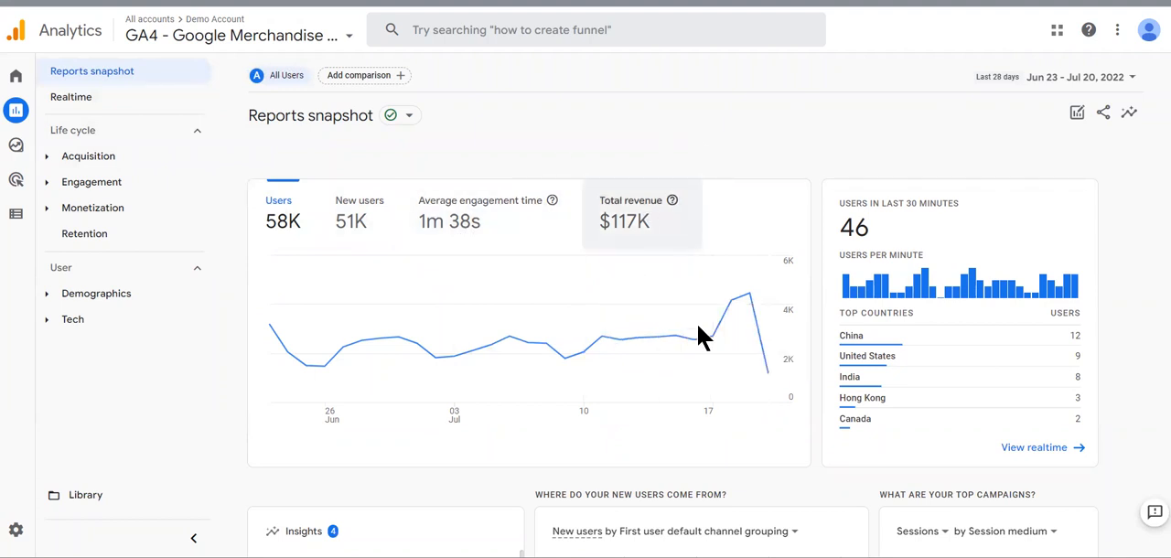
{"action": "scroll", "coordinate": [738, 384], "scroll_direction": "down", "scroll_amount": 2}
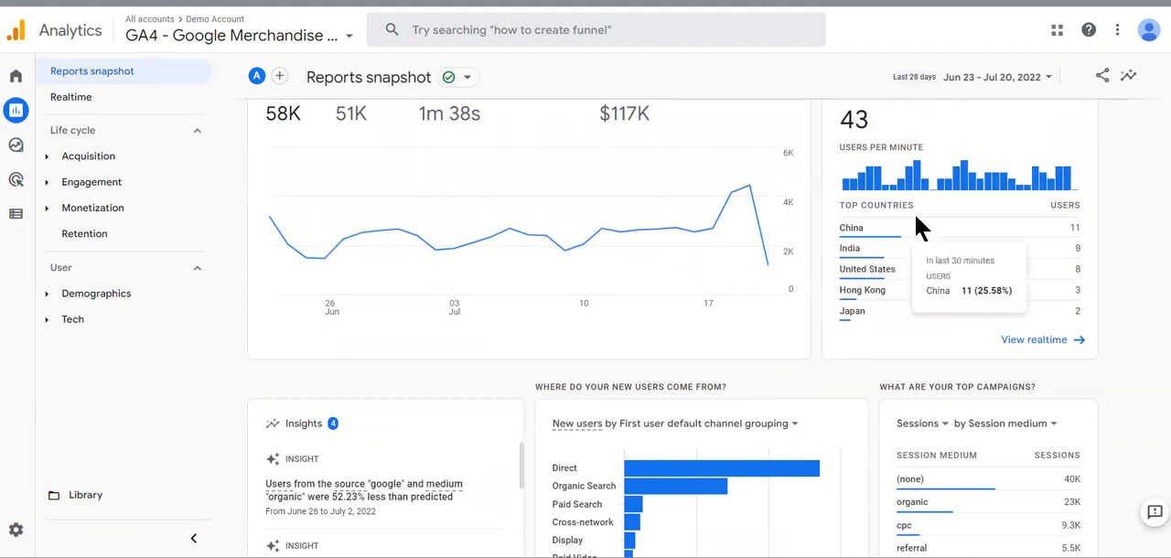
Step: Set the reporting period to Last 90 days, Apr 22 – Jul 20, 2022
{"action": "left_click", "coordinate": [1046, 79]}
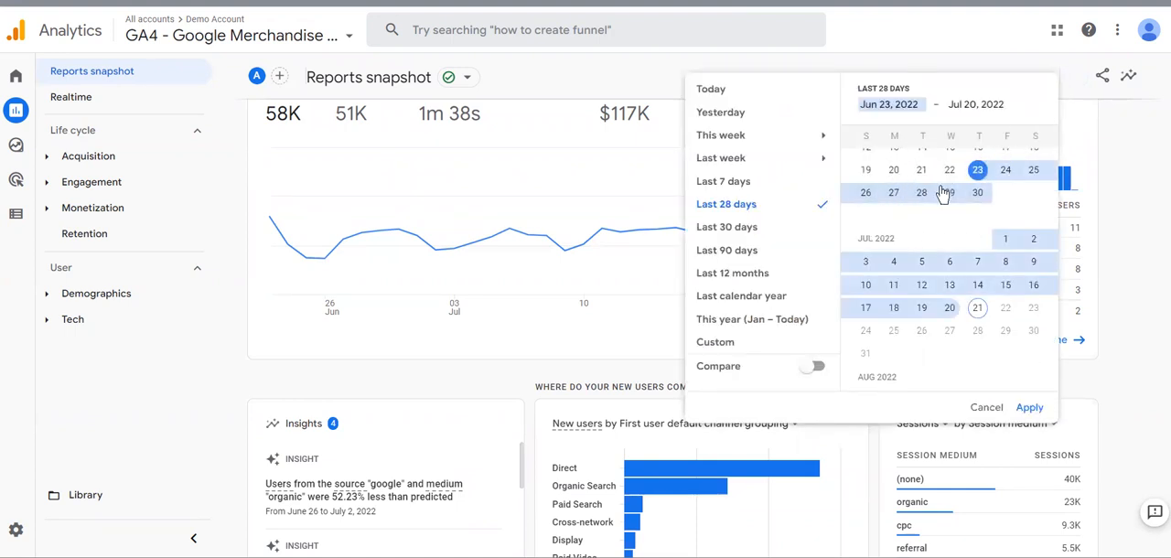
{"action": "left_click", "coordinate": [722, 251]}
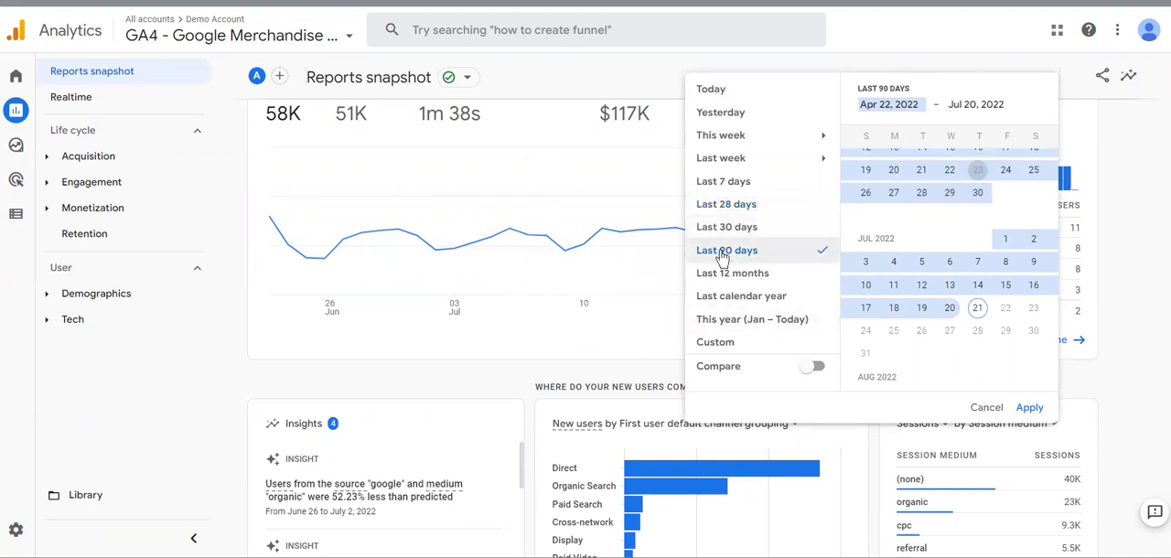
{"action": "left_click", "coordinate": [1032, 409]}
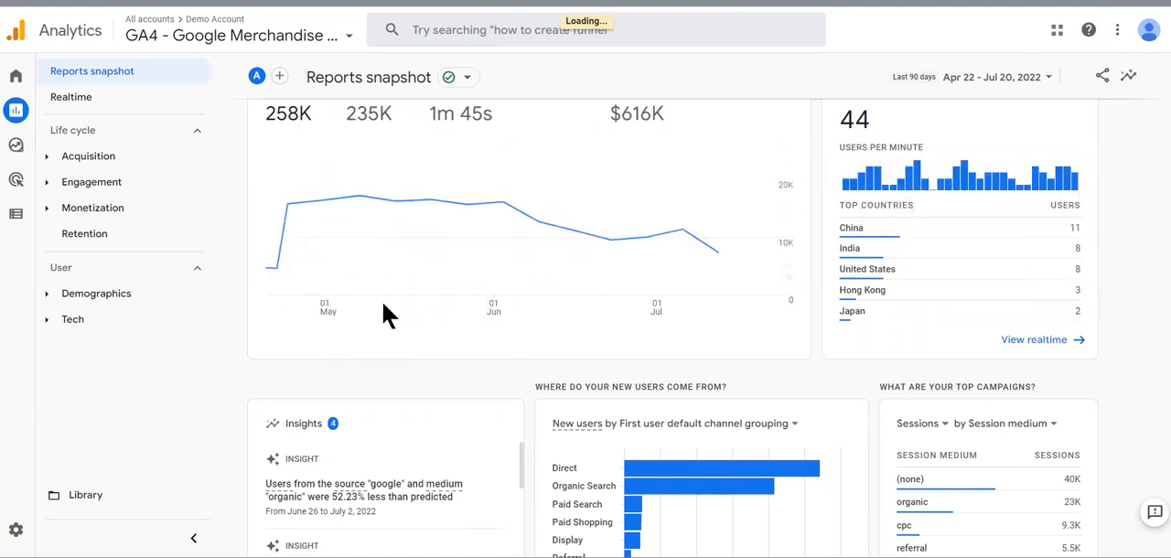
{"action": "scroll", "coordinate": [564, 245], "scroll_direction": "down", "scroll_amount": 2}
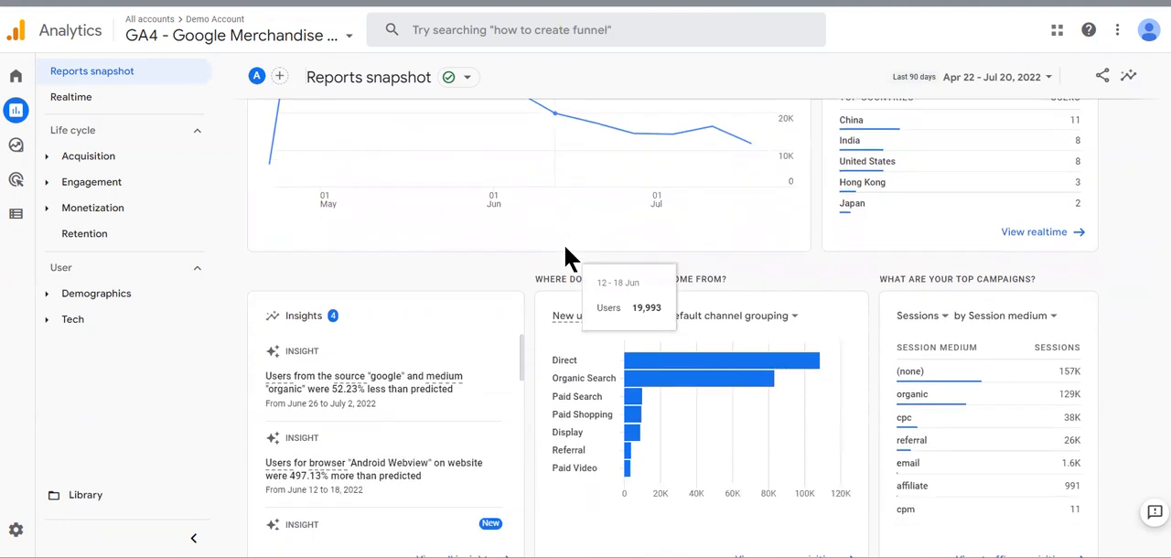
{"action": "scroll", "coordinate": [564, 245], "scroll_direction": "up", "scroll_amount": 2}
{"action": "scroll", "coordinate": [568, 247], "scroll_direction": "up", "scroll_amount": 2}
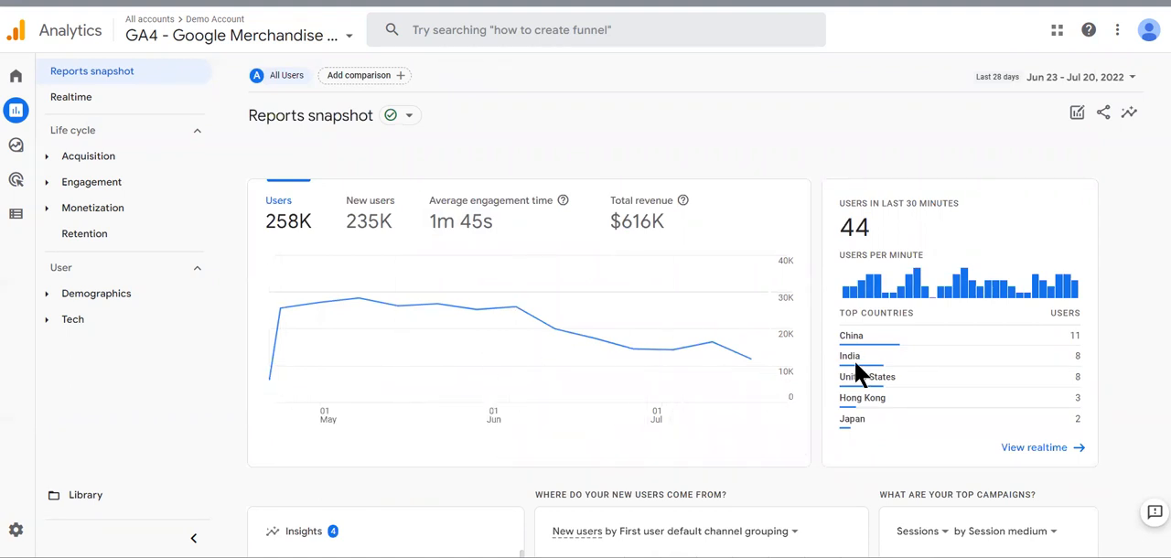
{"action": "scroll", "coordinate": [674, 334], "scroll_direction": "down", "scroll_amount": 2}
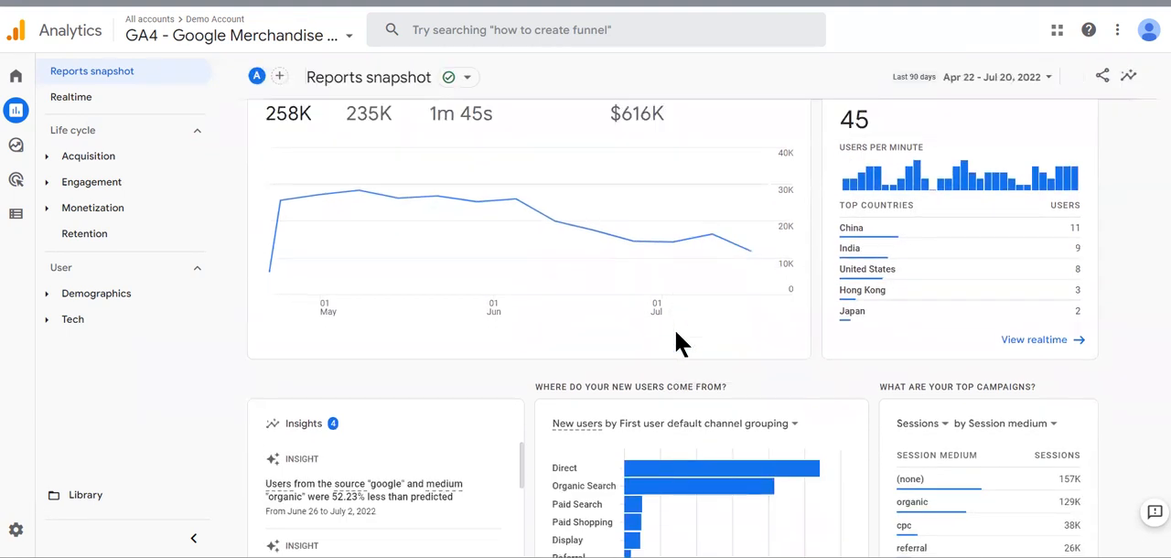
{"action": "scroll", "coordinate": [641, 334], "scroll_direction": "up", "scroll_amount": 2}
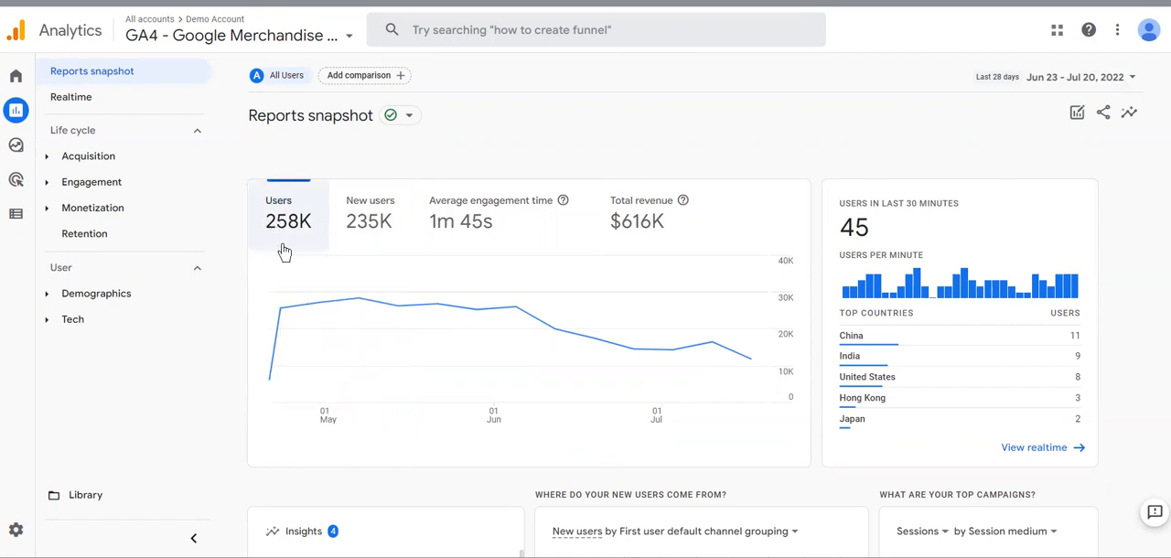
{"action": "mouse_move", "coordinate": [358, 299]}
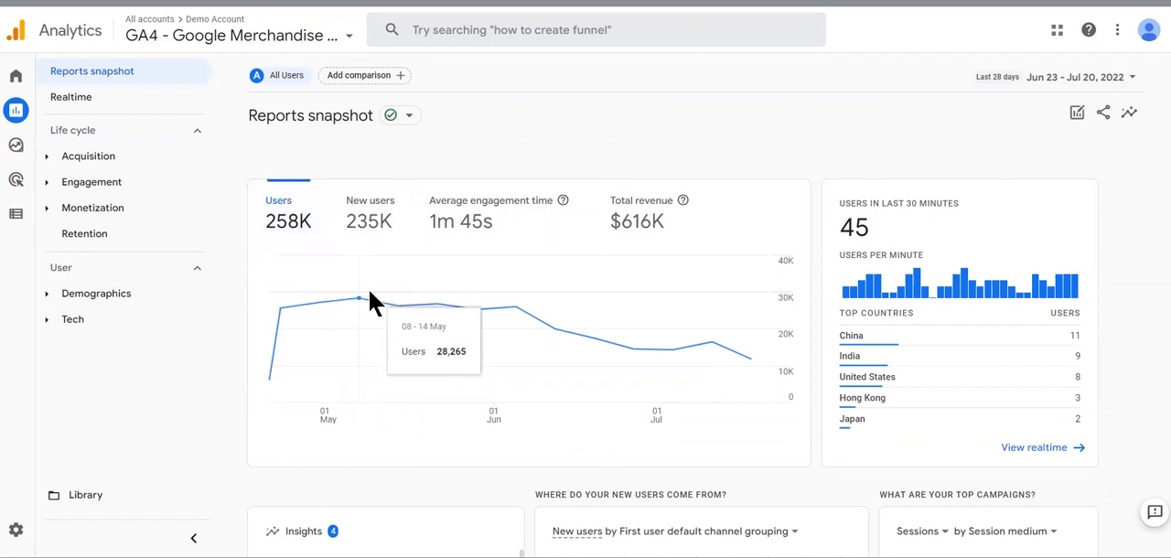
{"action": "scroll", "coordinate": [375, 306], "scroll_direction": "down", "scroll_amount": 4}
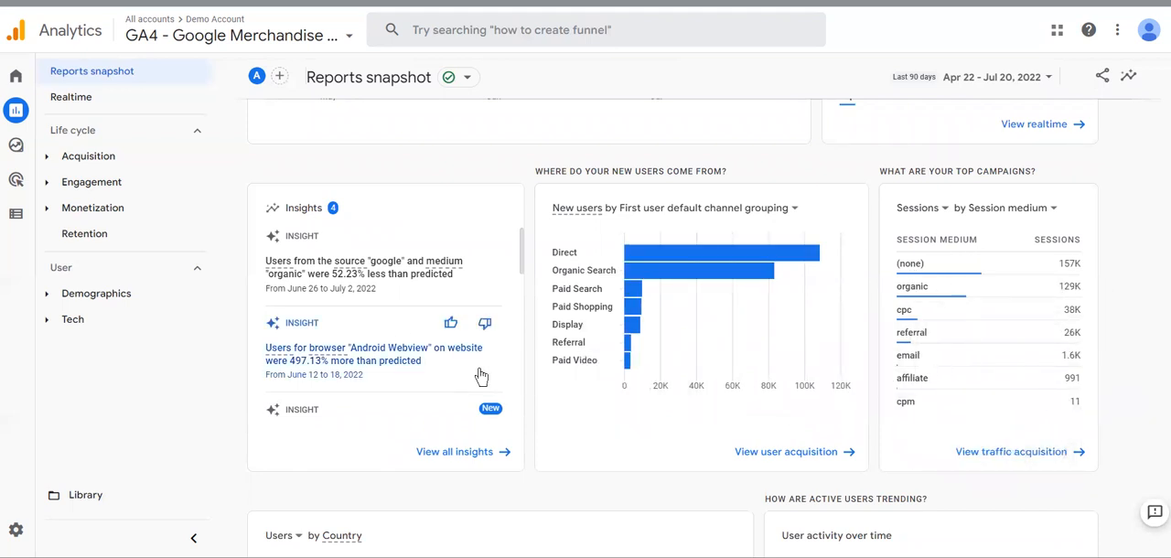
{"action": "scroll", "coordinate": [474, 378], "scroll_direction": "down", "scroll_amount": 3}
{"action": "scroll", "coordinate": [818, 405], "scroll_direction": "down", "scroll_amount": 2}
{"action": "scroll", "coordinate": [818, 406], "scroll_direction": "down", "scroll_amount": 1}
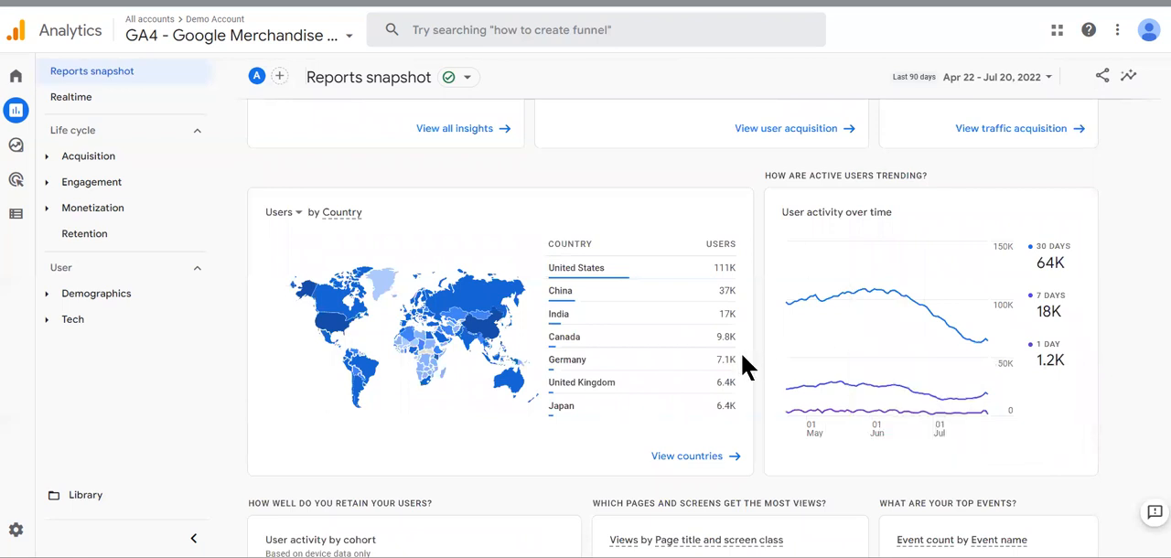
{"action": "scroll", "coordinate": [728, 371], "scroll_direction": "down", "scroll_amount": 2}
{"action": "scroll", "coordinate": [714, 385], "scroll_direction": "down", "scroll_amount": 1}
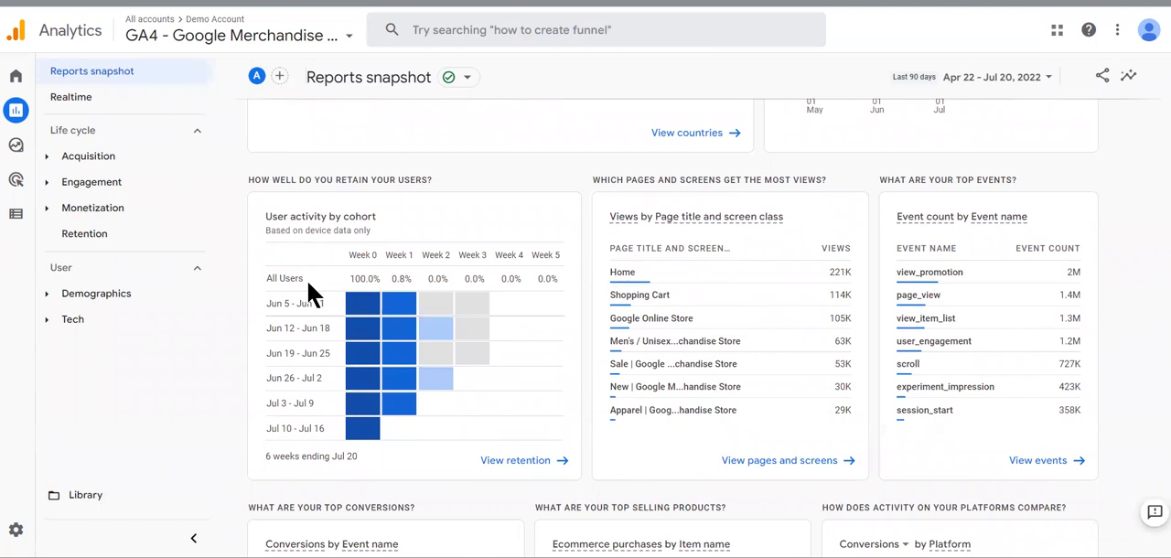
{"action": "mouse_move", "coordinate": [674, 364]}
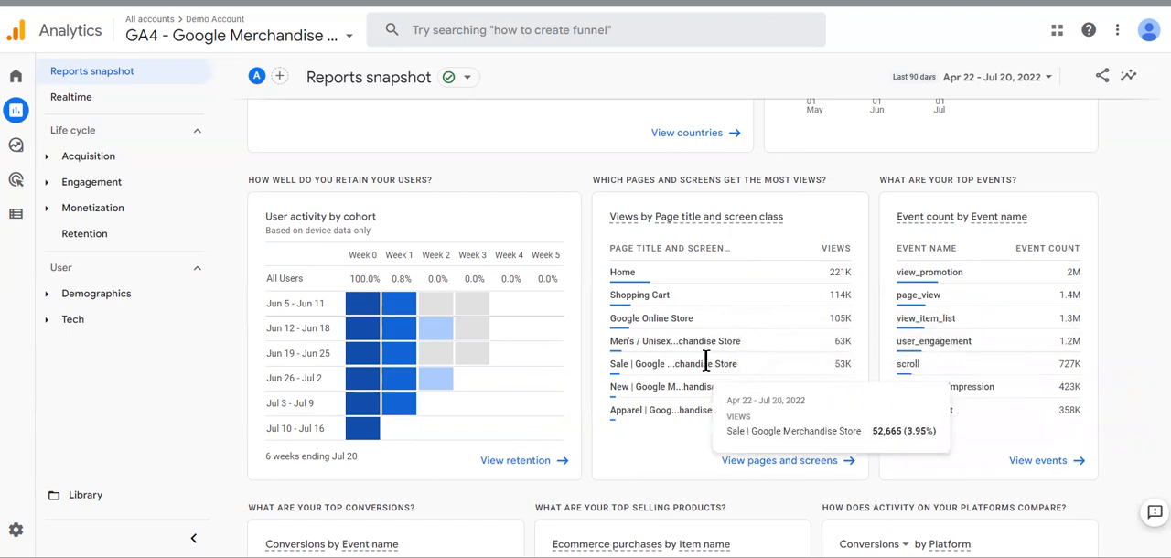
{"action": "scroll", "coordinate": [732, 419], "scroll_direction": "down", "scroll_amount": 2}
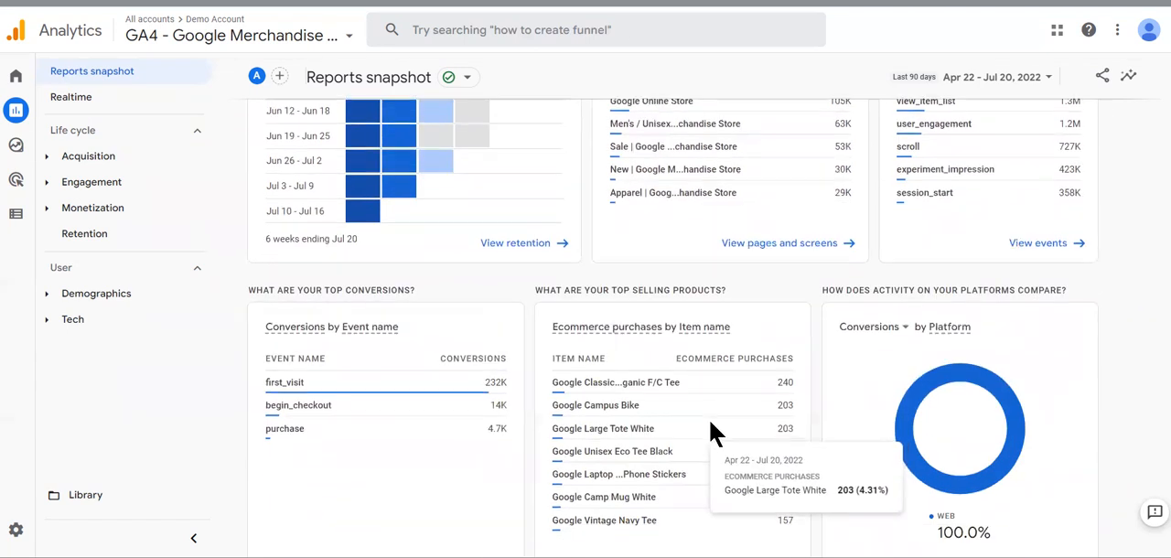
{"action": "scroll", "coordinate": [700, 420], "scroll_direction": "down", "scroll_amount": 1}
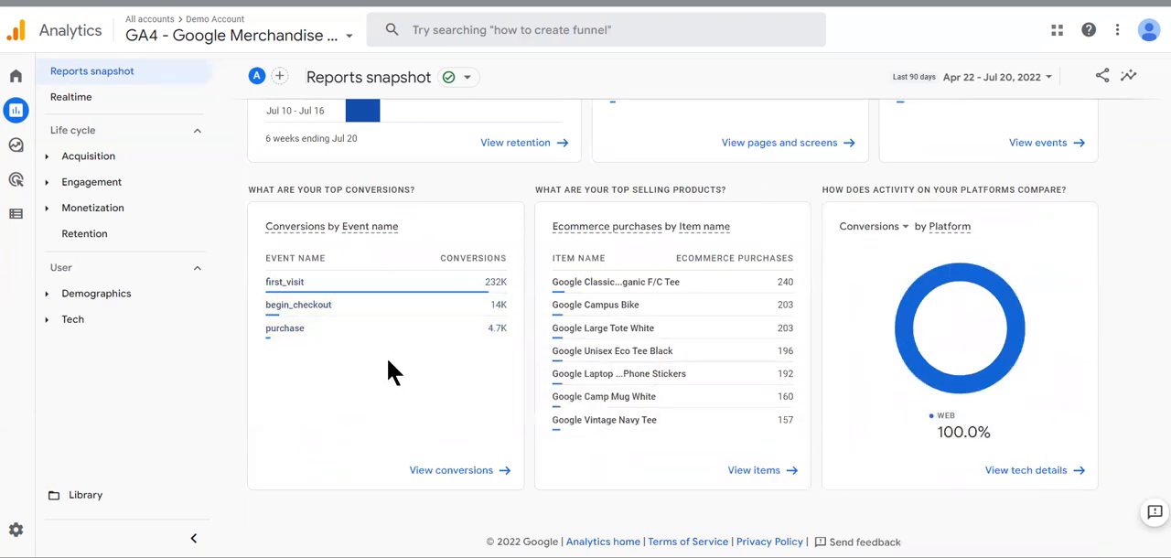
{"action": "scroll", "coordinate": [386, 364], "scroll_direction": "up", "scroll_amount": 2}
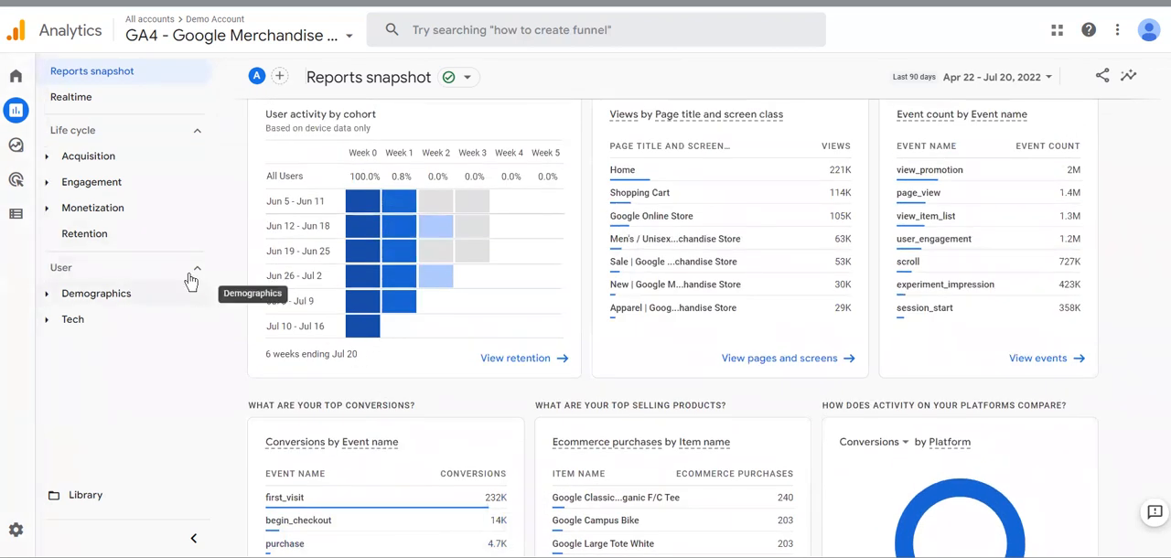
Step: Navigate Acquisition > Demographics to the Demographics overview report by country
{"action": "left_click", "coordinate": [104, 161]}
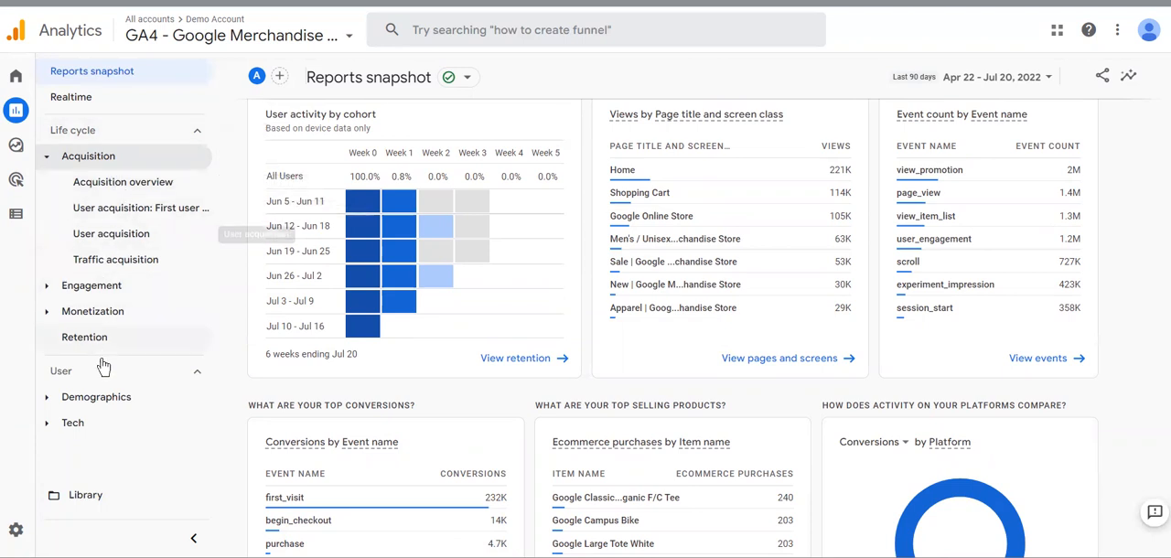
{"action": "left_click", "coordinate": [101, 403]}
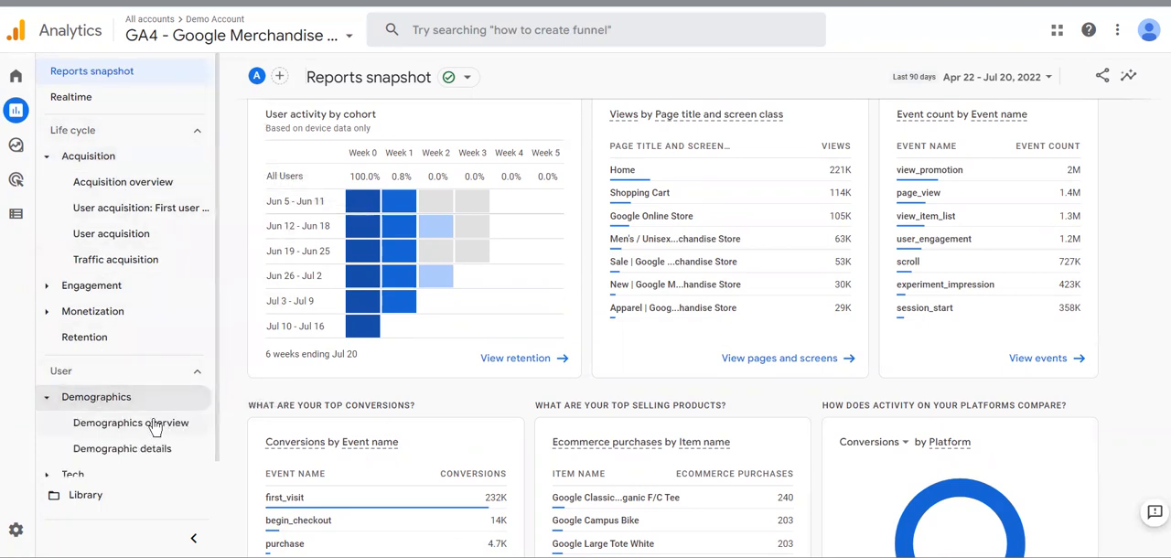
{"action": "left_click", "coordinate": [156, 426]}
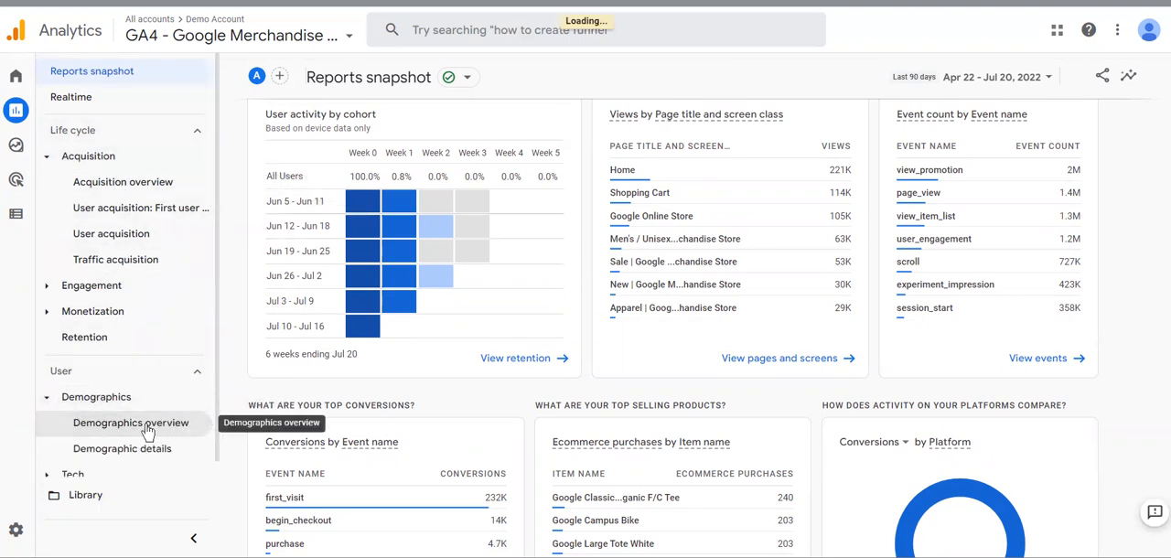
{"action": "left_click", "coordinate": [138, 428]}
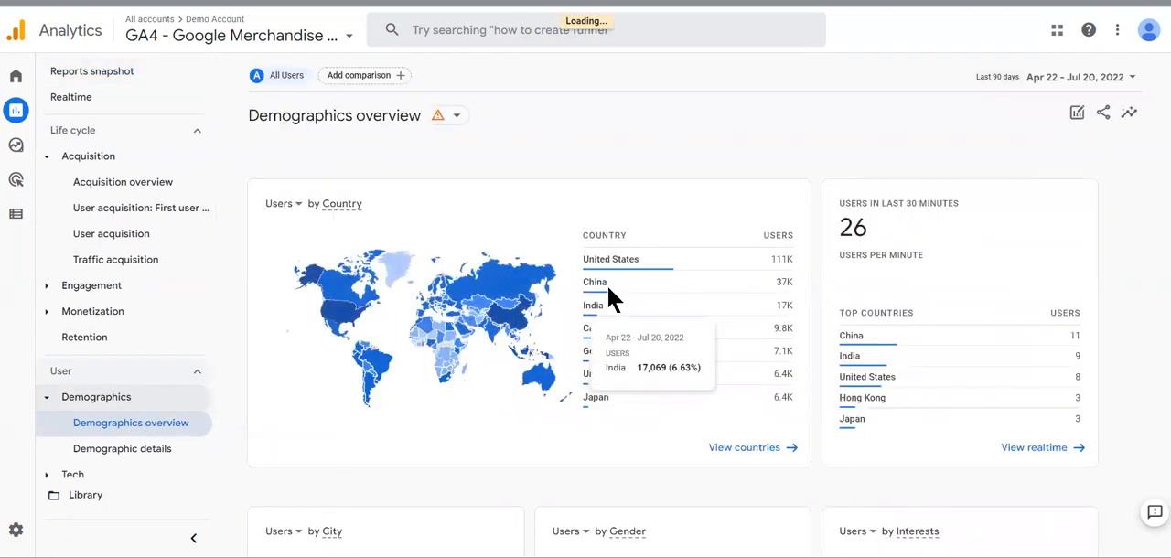
{"action": "scroll", "coordinate": [584, 421], "scroll_direction": "down", "scroll_amount": 2}
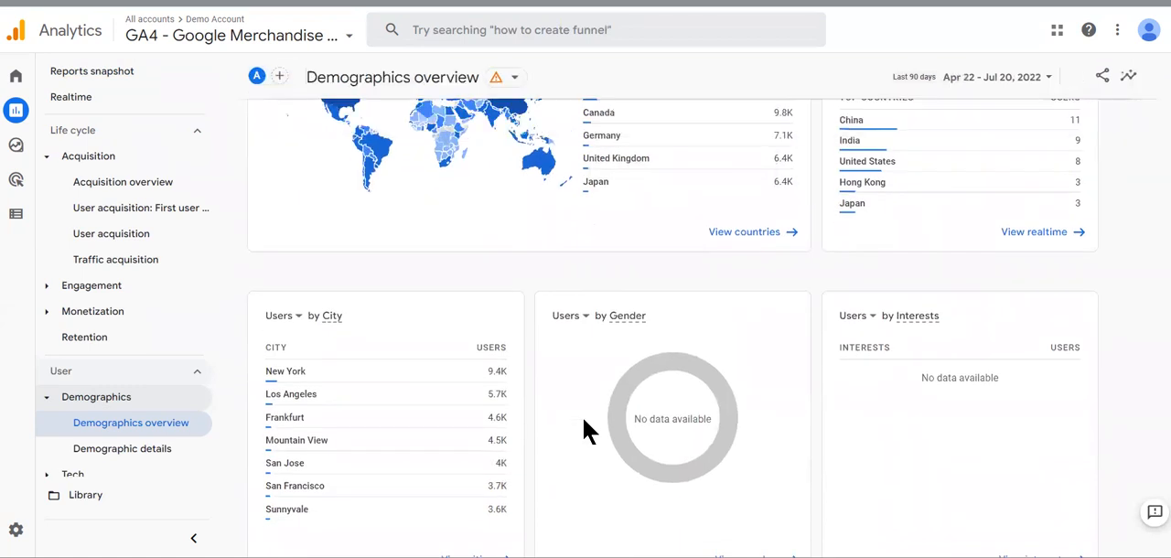
{"action": "scroll", "coordinate": [583, 421], "scroll_direction": "up", "scroll_amount": 2}
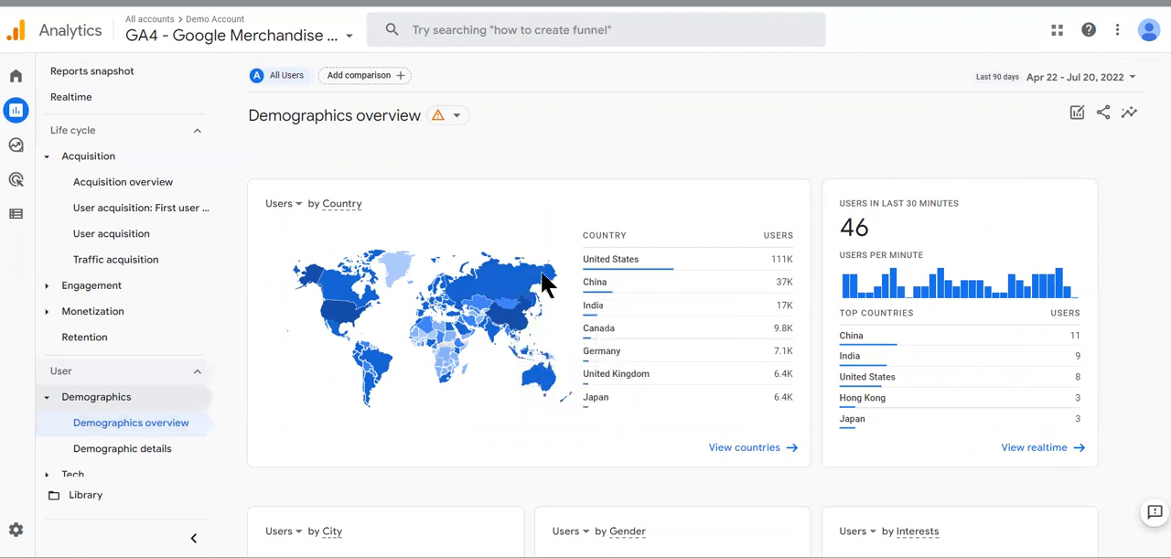
{"action": "mouse_move", "coordinate": [640, 282]}
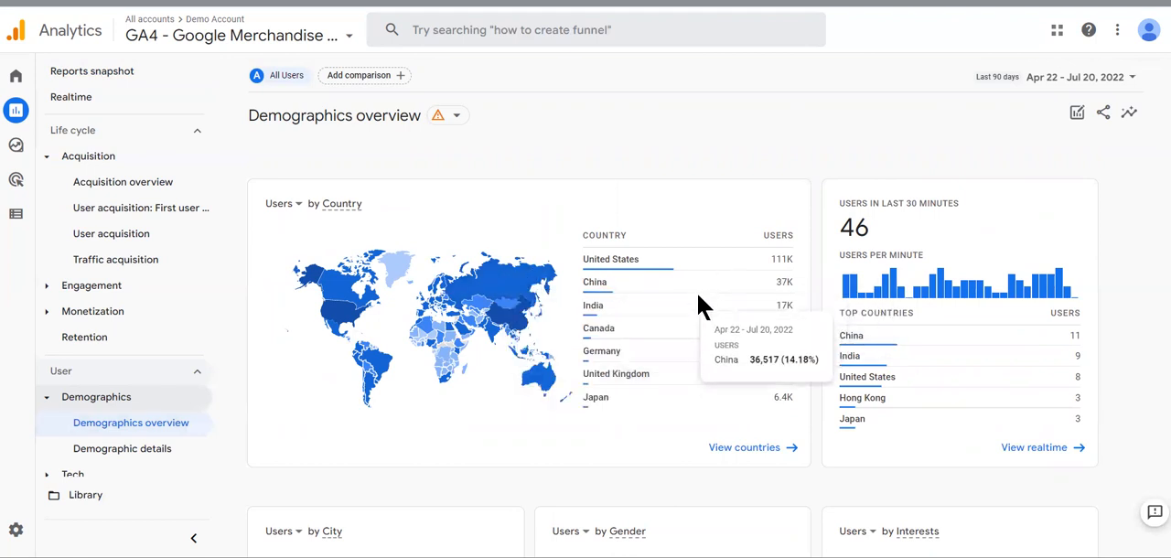
{"action": "scroll", "coordinate": [723, 330], "scroll_direction": "down", "scroll_amount": 1}
{"action": "left_click", "coordinate": [746, 348]}
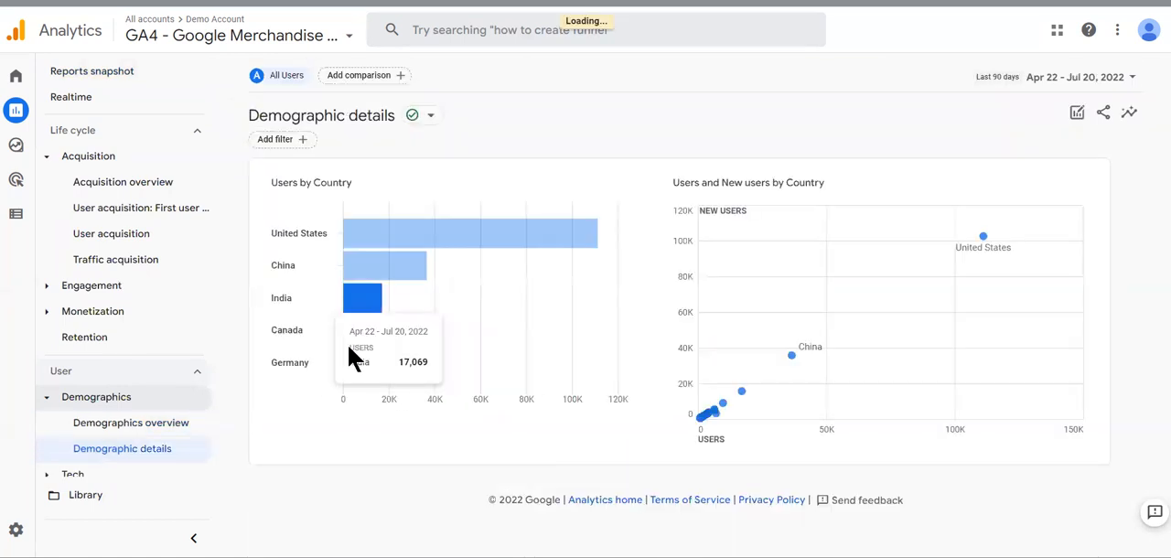
{"action": "scroll", "coordinate": [835, 376], "scroll_direction": "down", "scroll_amount": 1}
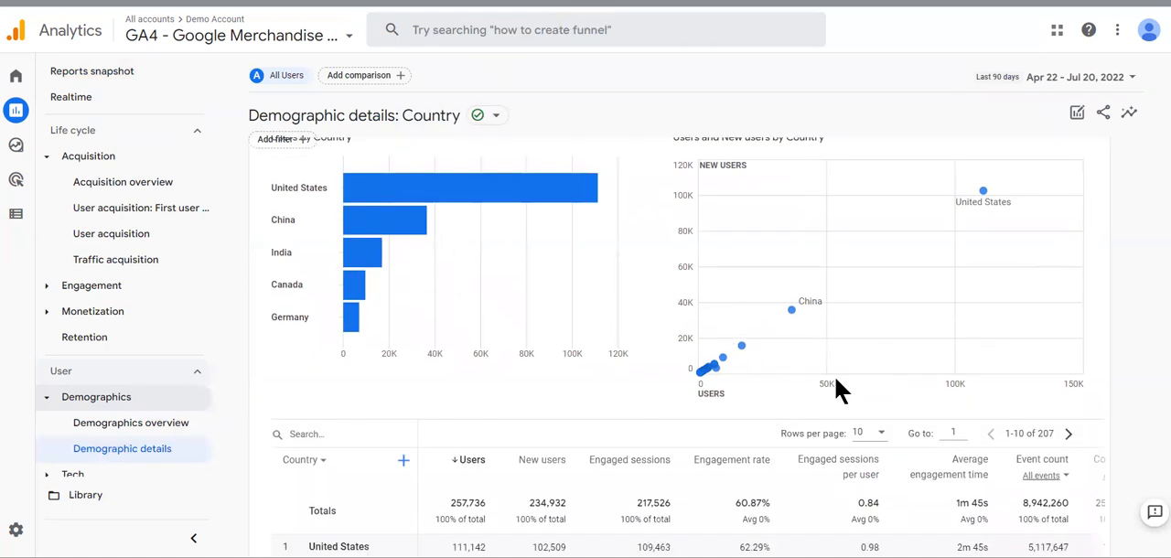
{"action": "scroll", "coordinate": [820, 379], "scroll_direction": "down", "scroll_amount": 3}
{"action": "scroll", "coordinate": [810, 379], "scroll_direction": "up", "scroll_amount": 1}
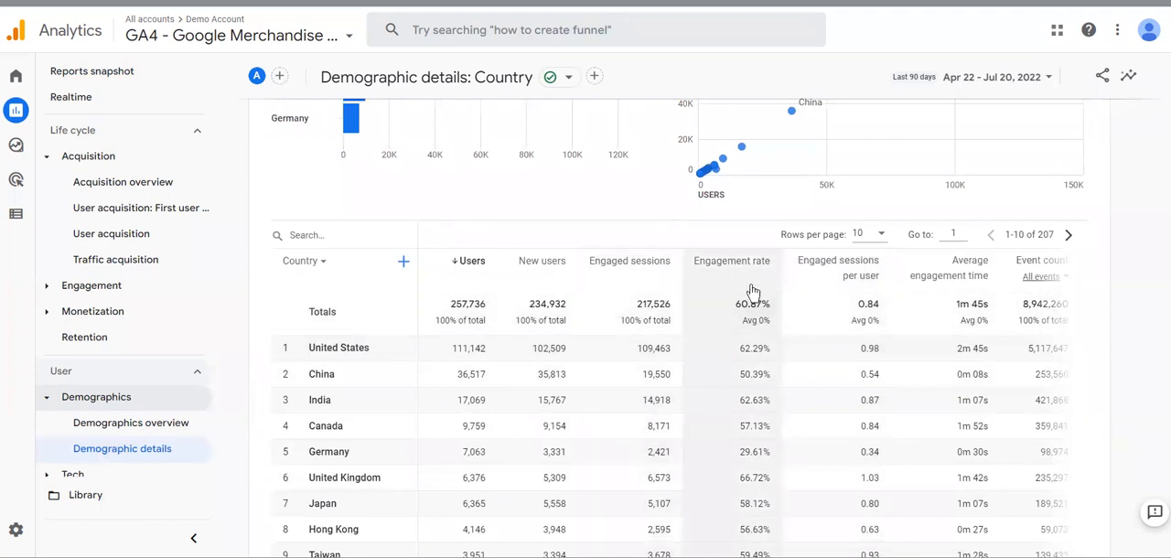
{"action": "scroll", "coordinate": [907, 363], "scroll_direction": "up", "scroll_amount": 3}
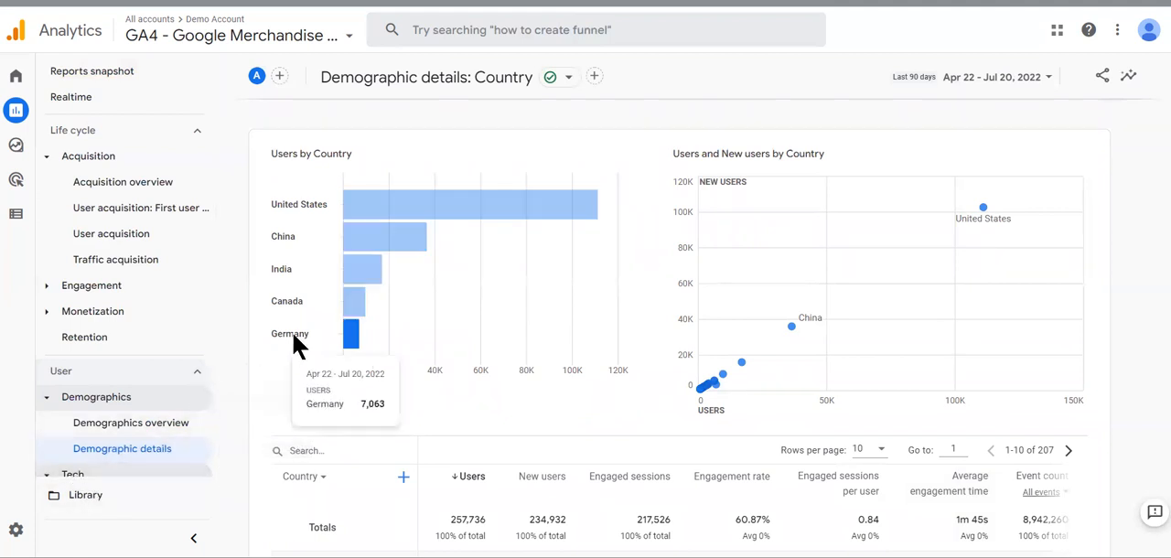
{"action": "scroll", "coordinate": [288, 334], "scroll_direction": "down", "scroll_amount": 3}
{"action": "scroll", "coordinate": [101, 398], "scroll_direction": "down", "scroll_amount": 1}
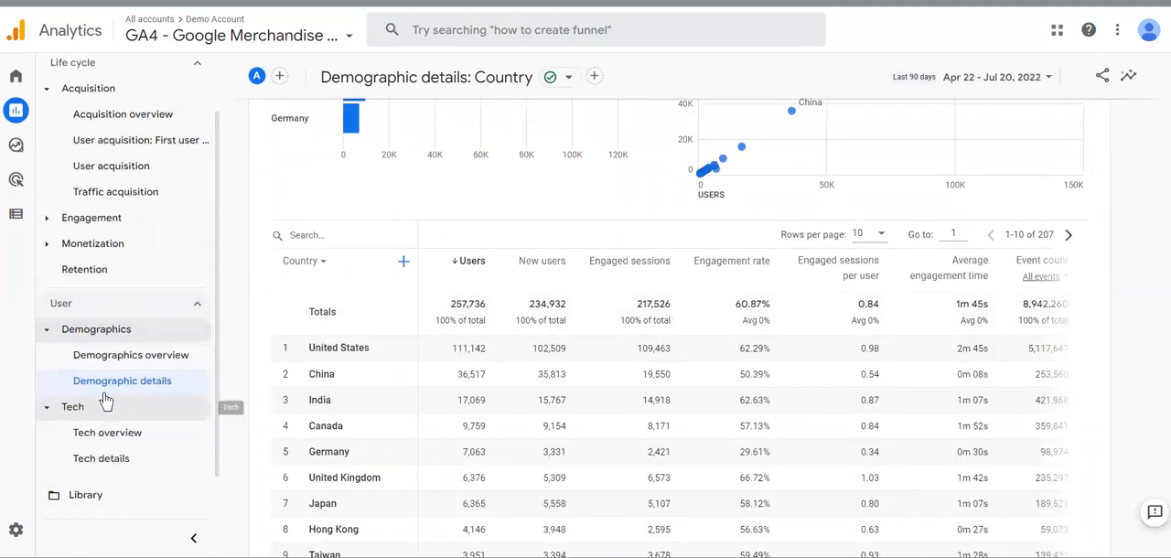
Step: Switch to the Tech overview report with platform, browser and device breakdowns
{"action": "left_click", "coordinate": [123, 436]}
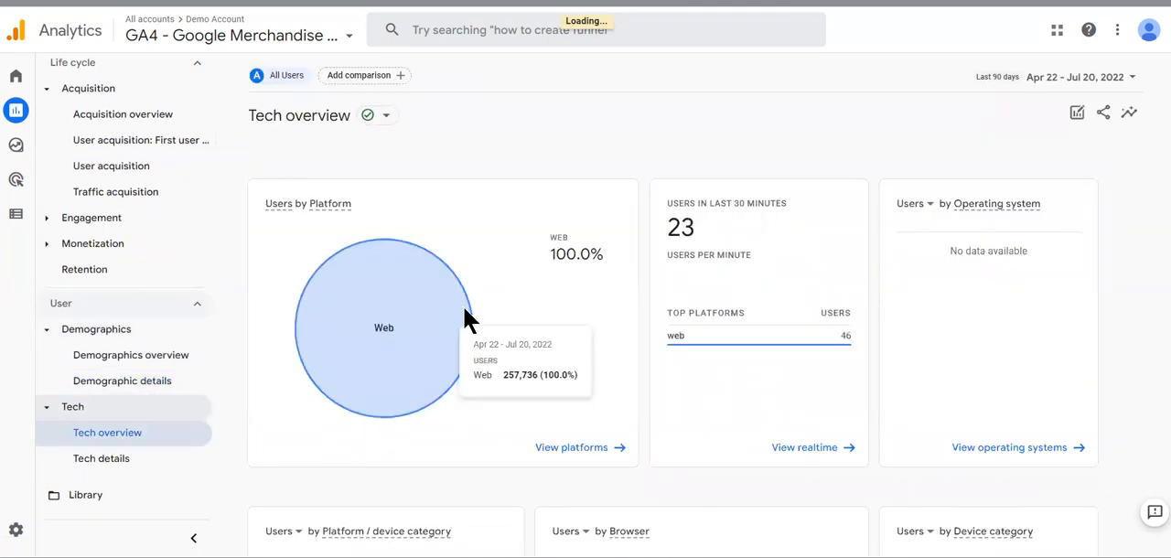
{"action": "scroll", "coordinate": [464, 307], "scroll_direction": "down", "scroll_amount": 3}
{"action": "scroll", "coordinate": [464, 308], "scroll_direction": "down", "scroll_amount": 2}
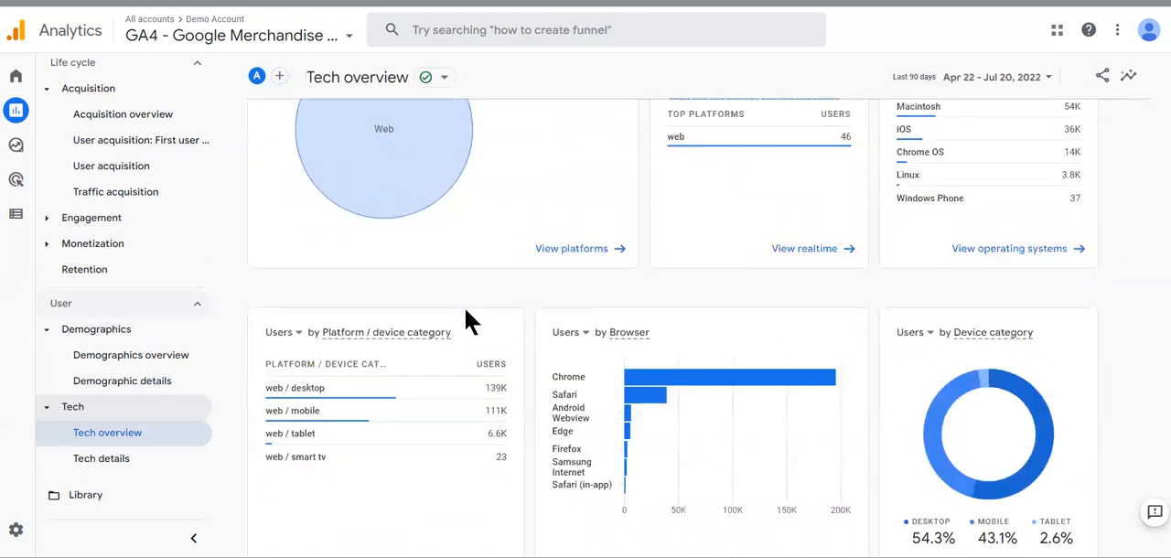
{"action": "scroll", "coordinate": [466, 309], "scroll_direction": "down", "scroll_amount": 1}
{"action": "scroll", "coordinate": [454, 304], "scroll_direction": "up", "scroll_amount": 1}
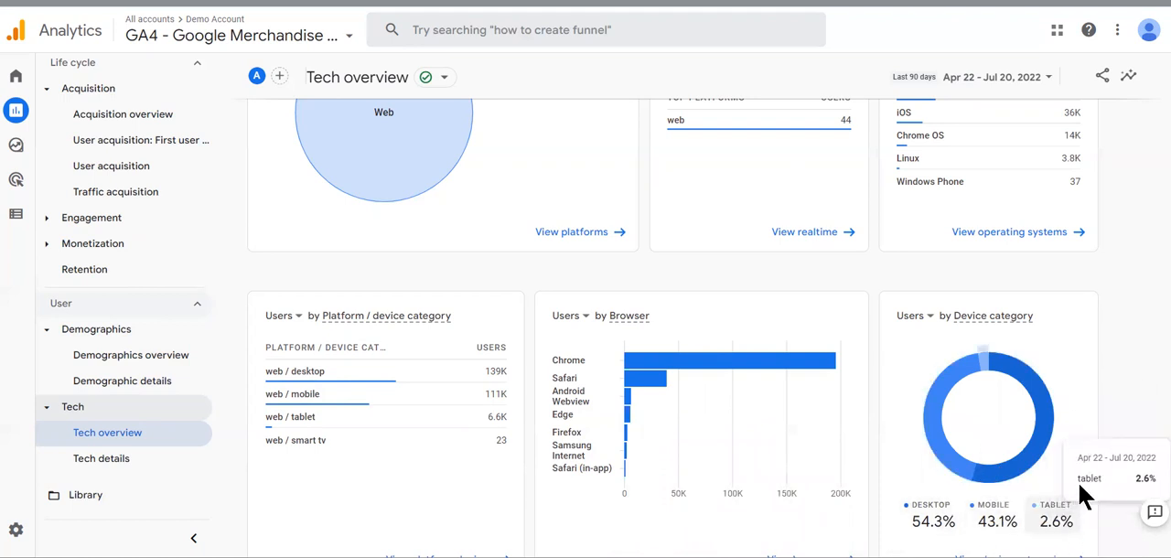
{"action": "mouse_move", "coordinate": [729, 377]}
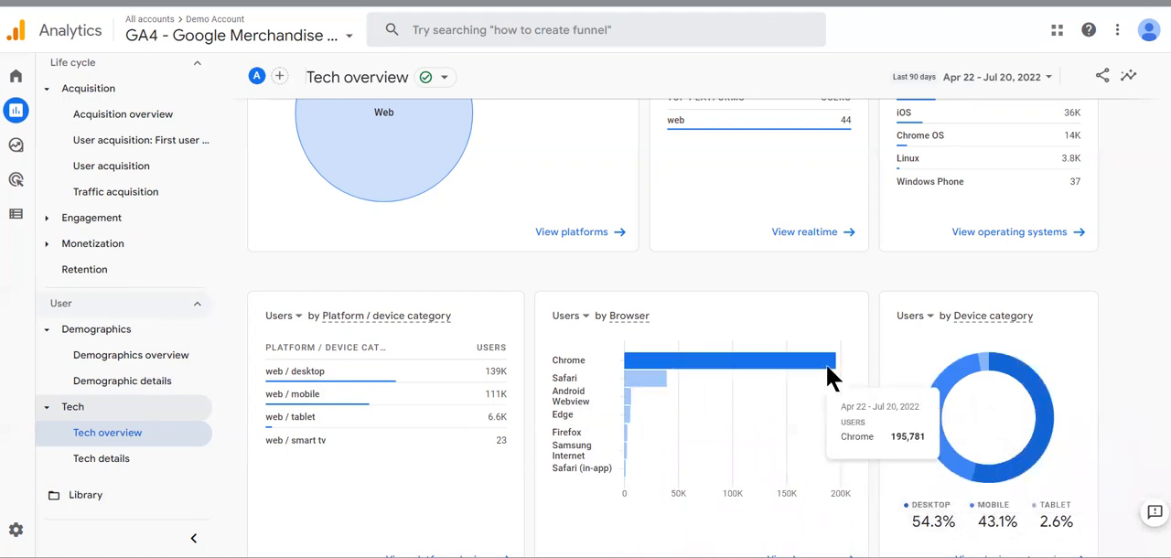
{"action": "scroll", "coordinate": [831, 435], "scroll_direction": "down", "scroll_amount": 5}
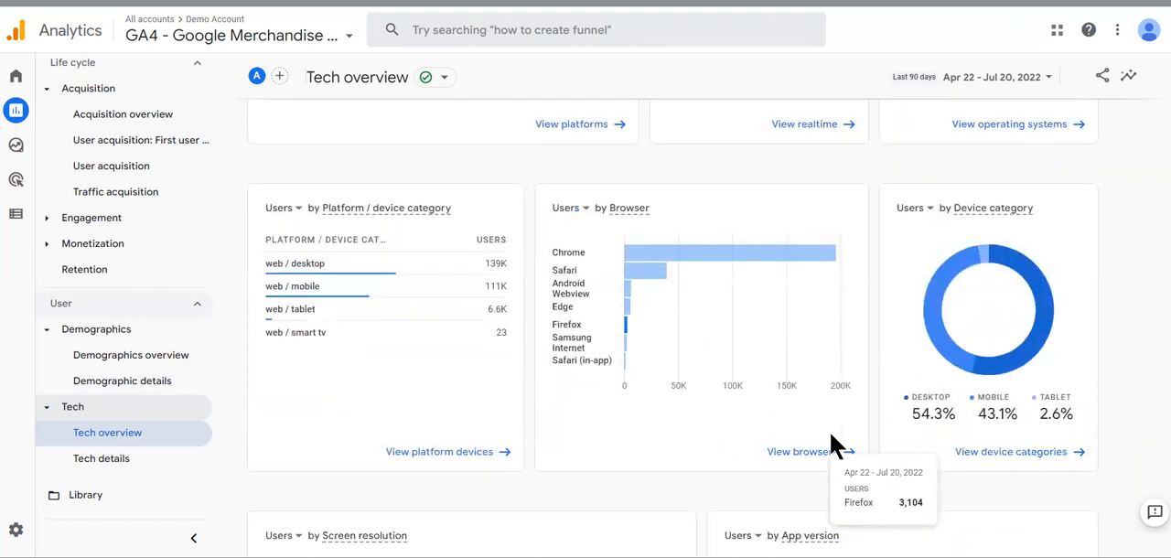
{"action": "scroll", "coordinate": [831, 444], "scroll_direction": "down", "scroll_amount": 1}
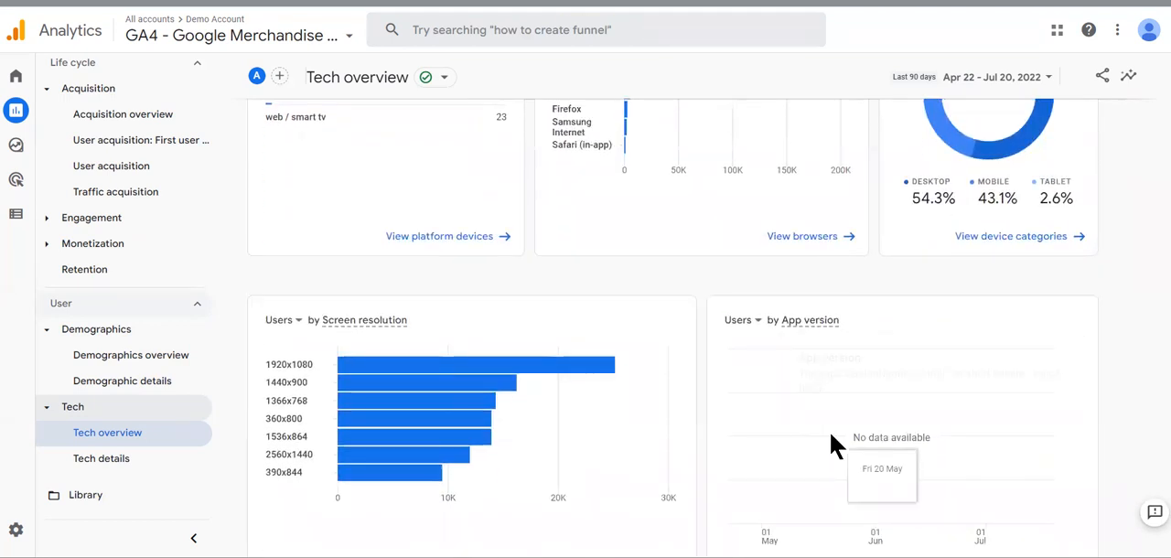
{"action": "scroll", "coordinate": [831, 444], "scroll_direction": "down", "scroll_amount": 1}
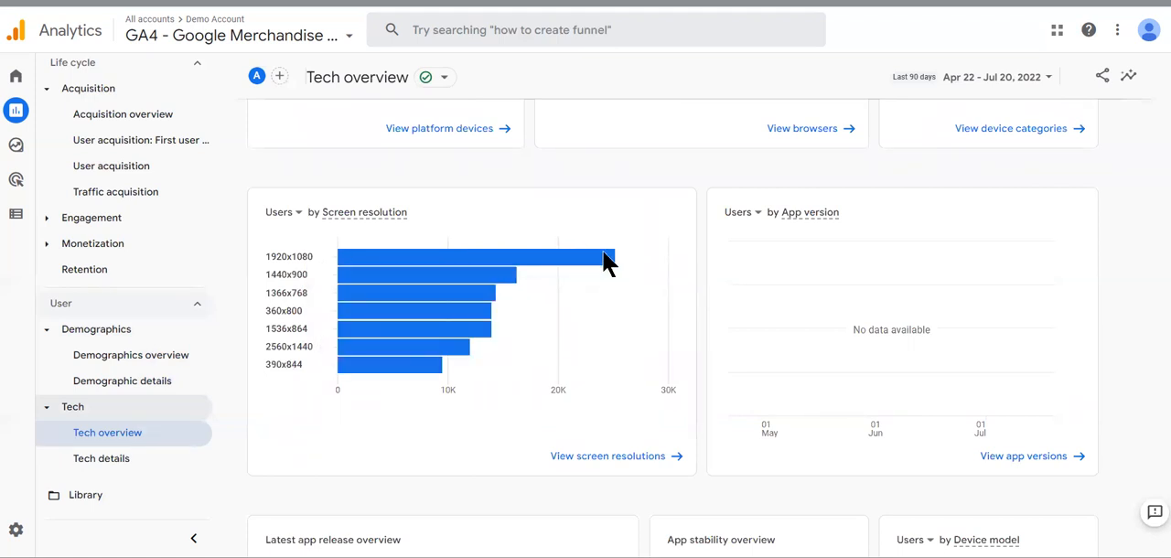
{"action": "scroll", "coordinate": [844, 348], "scroll_direction": "down", "scroll_amount": 2}
{"action": "scroll", "coordinate": [843, 354], "scroll_direction": "down", "scroll_amount": 2}
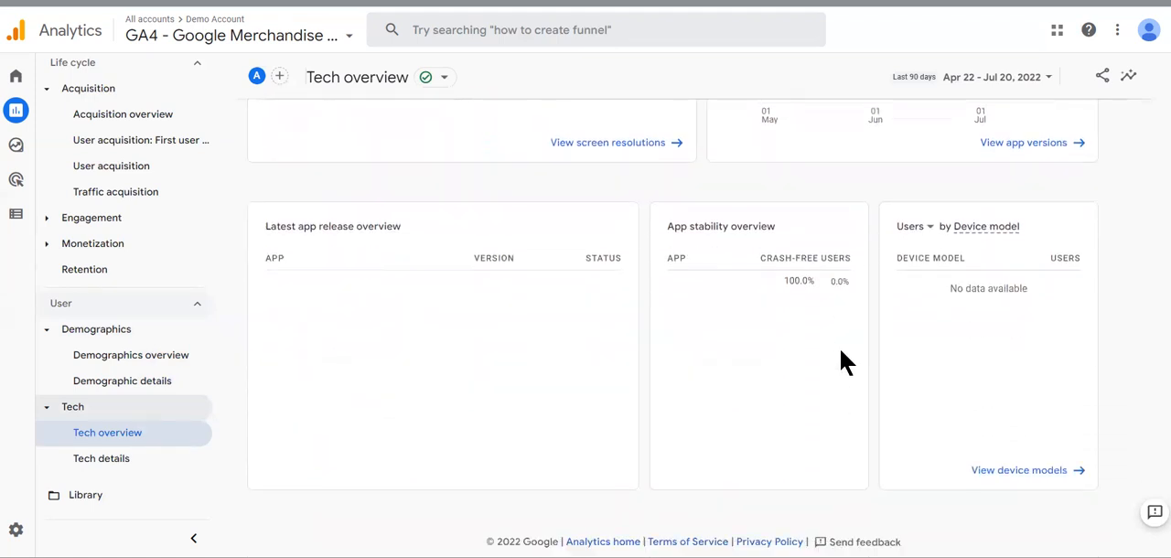
{"action": "scroll", "coordinate": [841, 352], "scroll_direction": "up", "scroll_amount": 3}
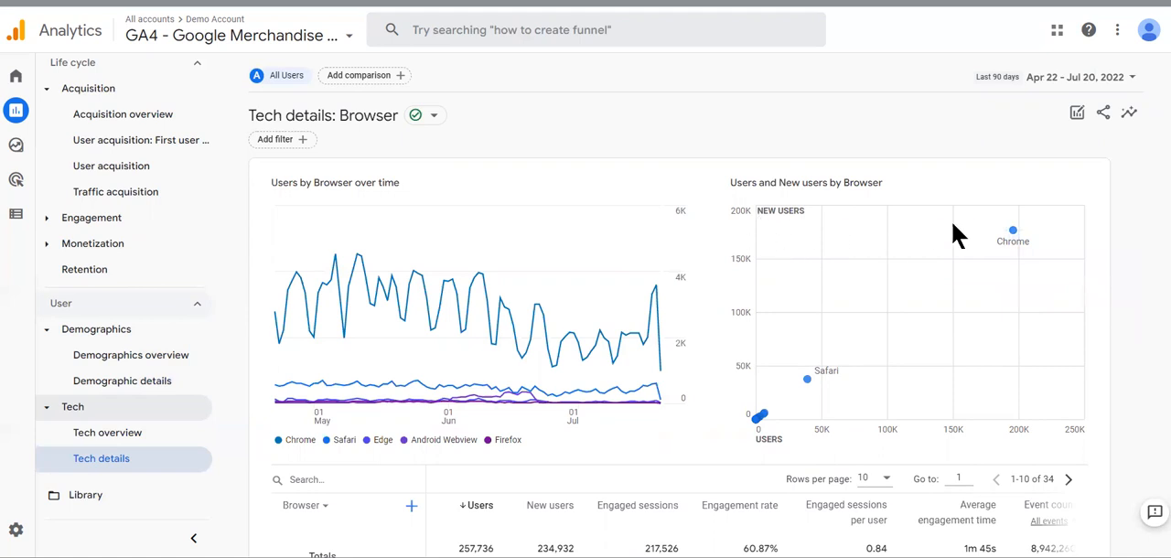
{"action": "scroll", "coordinate": [842, 277], "scroll_direction": "down", "scroll_amount": 1}
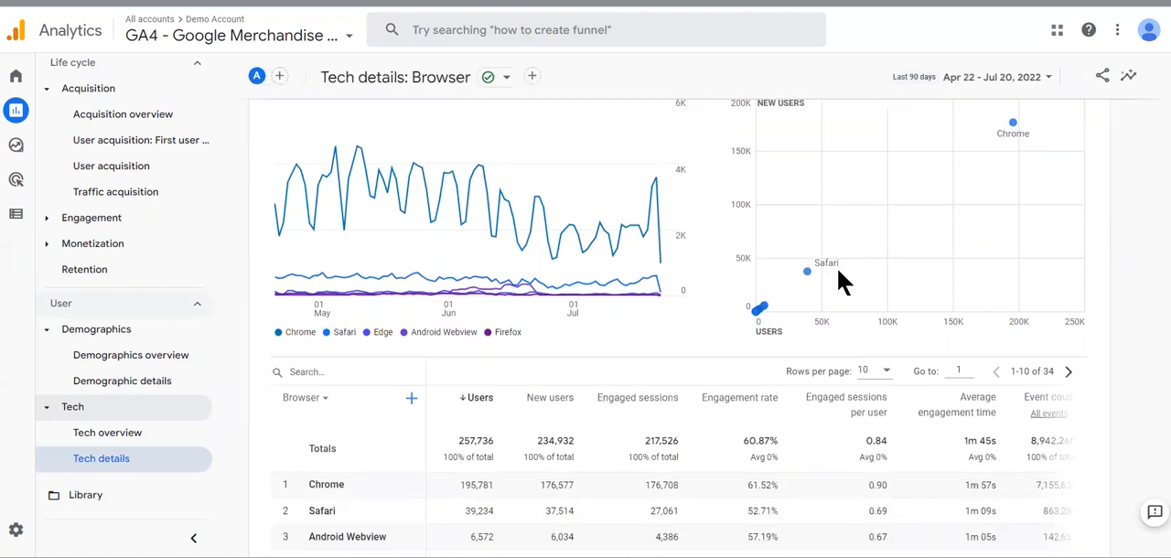
{"action": "scroll", "coordinate": [840, 277], "scroll_direction": "down", "scroll_amount": 1}
{"action": "scroll", "coordinate": [841, 277], "scroll_direction": "down", "scroll_amount": 1}
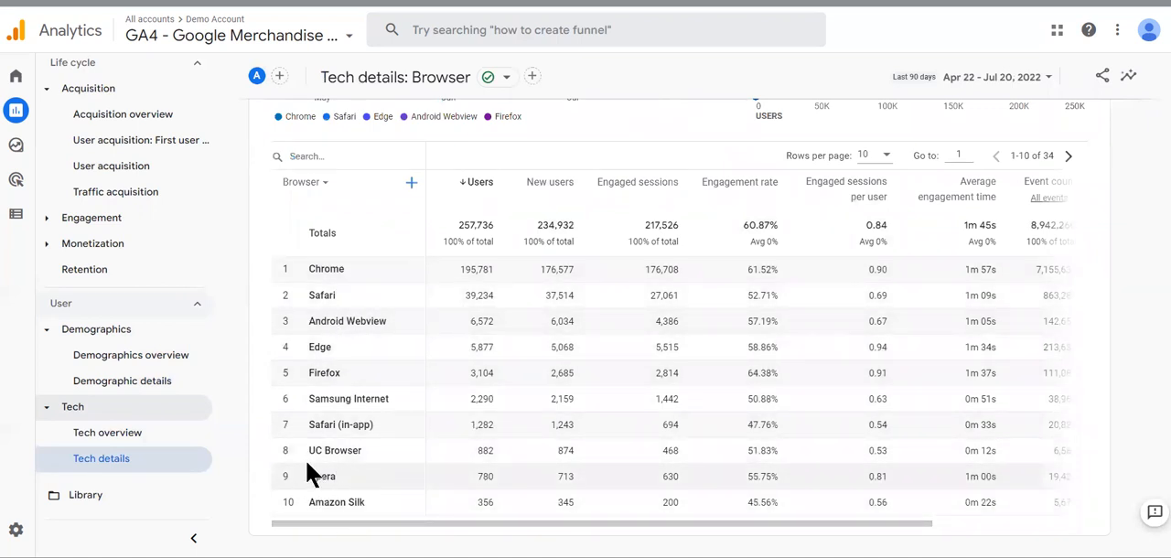
{"action": "scroll", "coordinate": [142, 425], "scroll_direction": "up", "scroll_amount": 1}
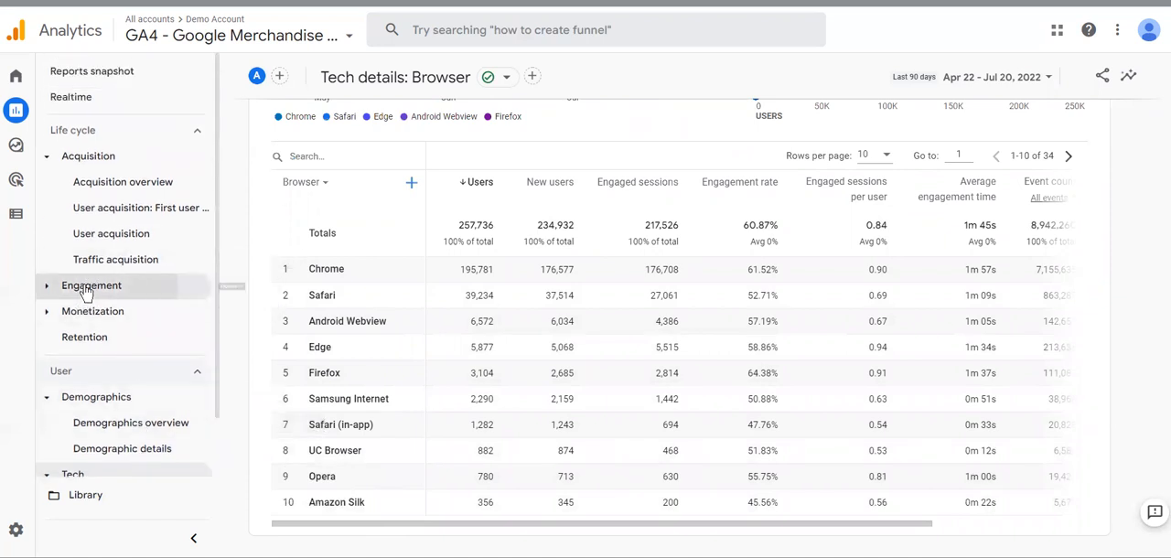
Step: Visit Engagement overview, Events and Pages and screens, then the User acquisition report
{"action": "left_click", "coordinate": [89, 288]}
{"action": "left_click", "coordinate": [101, 317]}
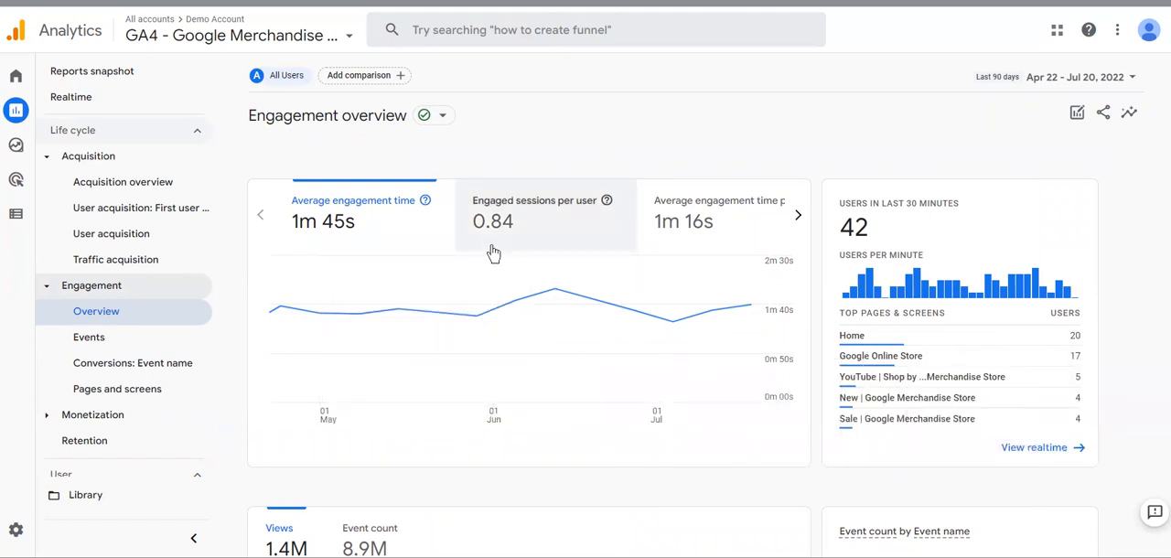
{"action": "scroll", "coordinate": [604, 256], "scroll_direction": "down", "scroll_amount": 2}
{"action": "scroll", "coordinate": [604, 256], "scroll_direction": "down", "scroll_amount": 1}
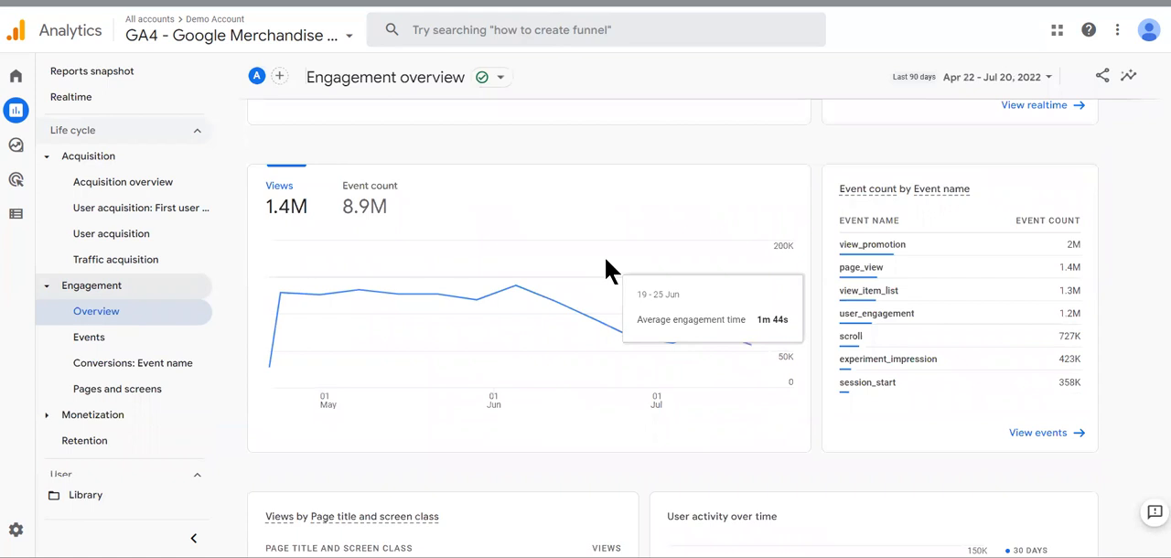
{"action": "scroll", "coordinate": [609, 266], "scroll_direction": "down", "scroll_amount": 3}
{"action": "scroll", "coordinate": [608, 269], "scroll_direction": "down", "scroll_amount": 2}
{"action": "scroll", "coordinate": [609, 269], "scroll_direction": "down", "scroll_amount": 2}
{"action": "scroll", "coordinate": [458, 284], "scroll_direction": "down", "scroll_amount": 1}
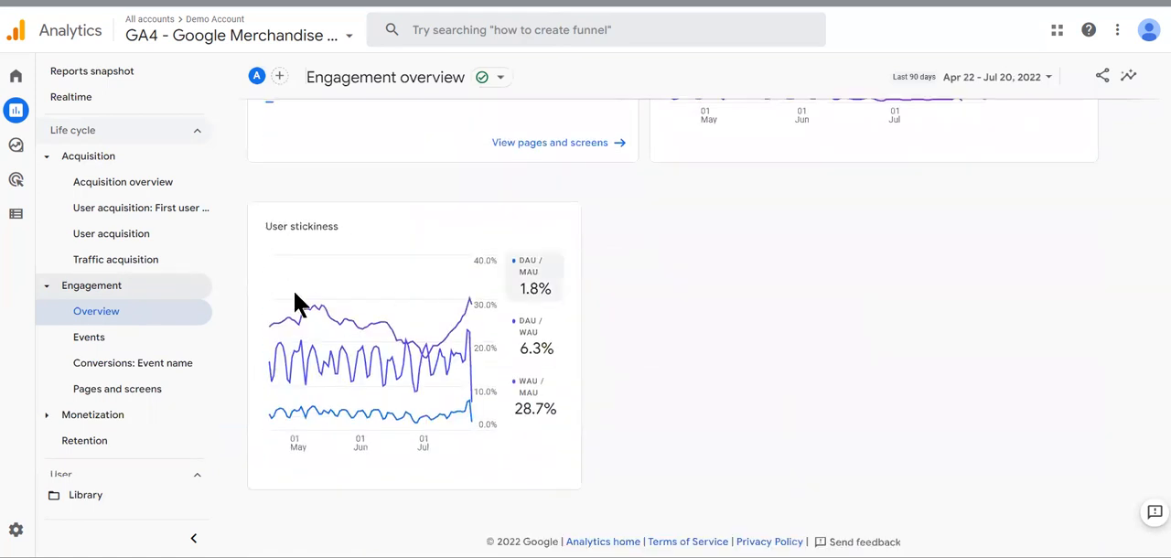
{"action": "left_click", "coordinate": [113, 340]}
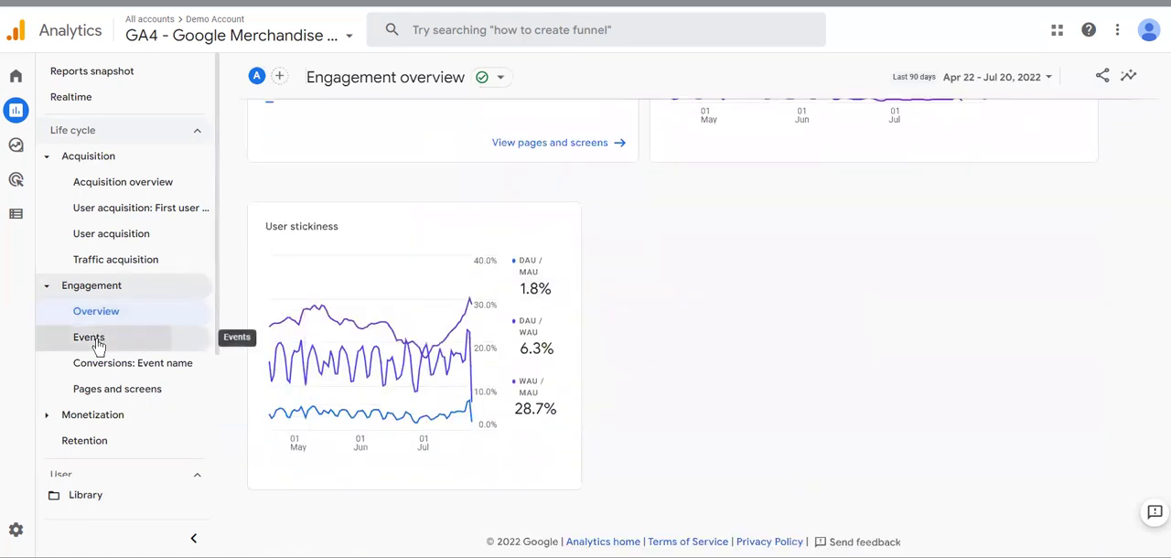
{"action": "left_click", "coordinate": [156, 395]}
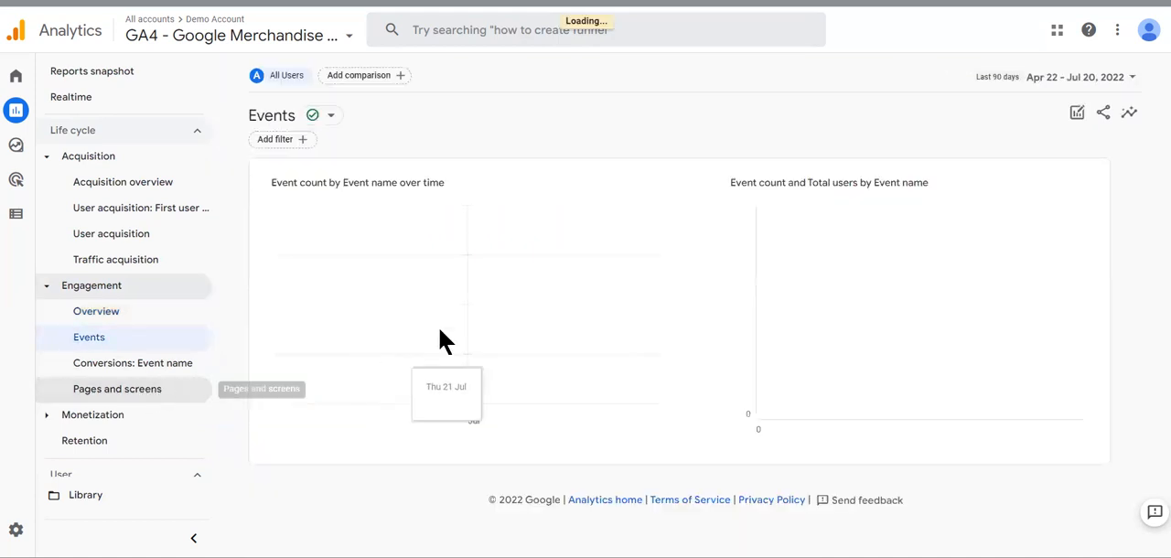
{"action": "left_click", "coordinate": [133, 233]}
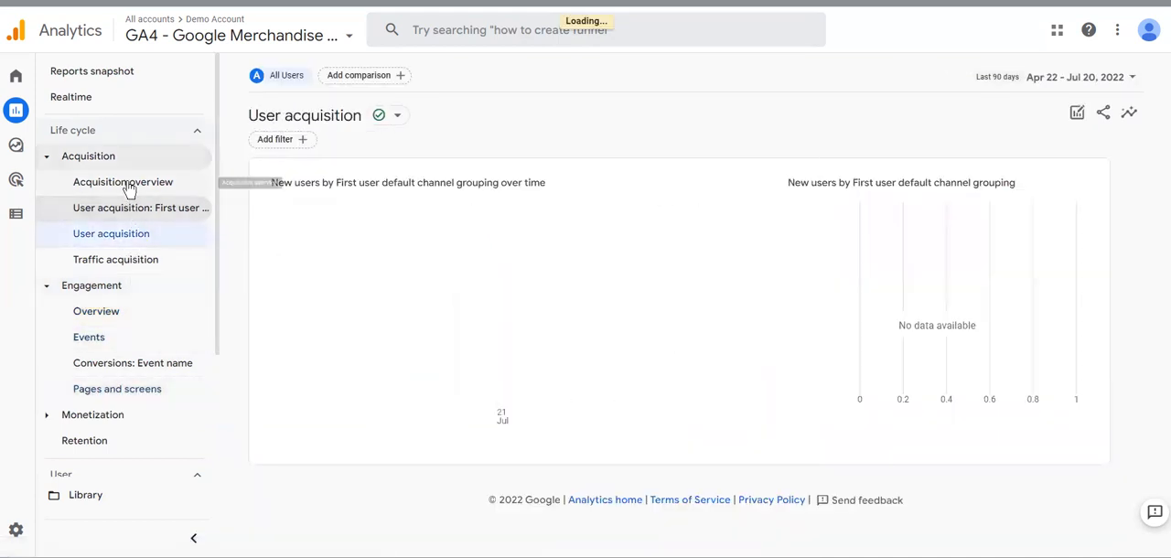